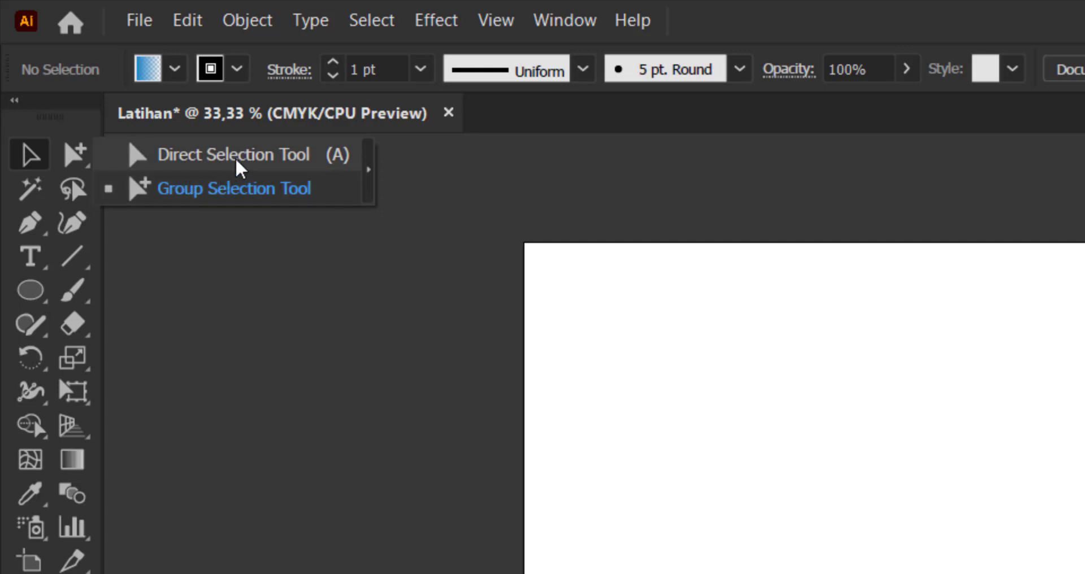
- Draw a rectangle about 427 by 331 pt in the artboard's upper-left area, remove its fill, and deselect it
left_click(236, 161)
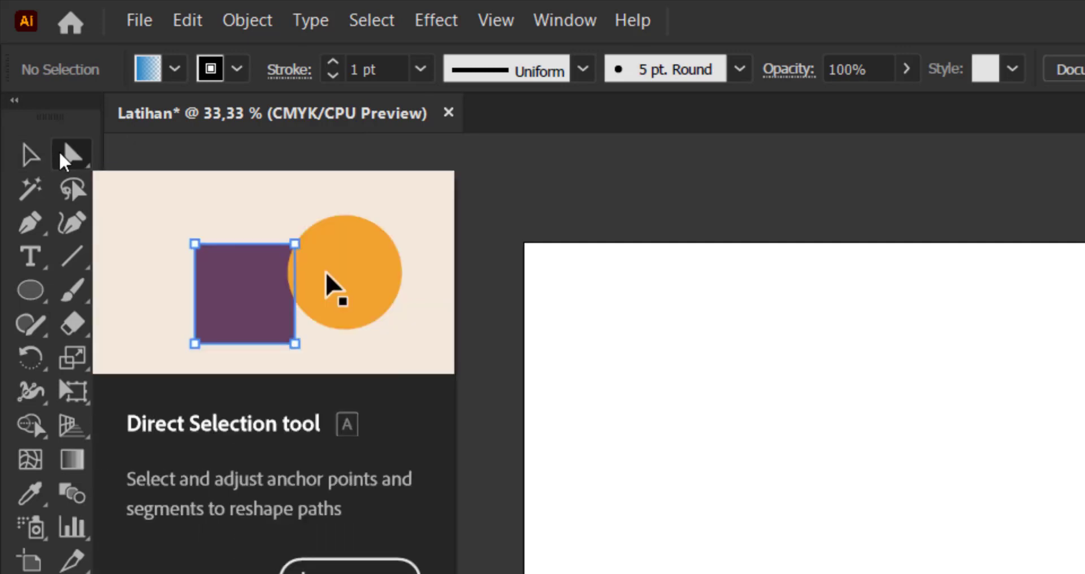
left_click(31, 154)
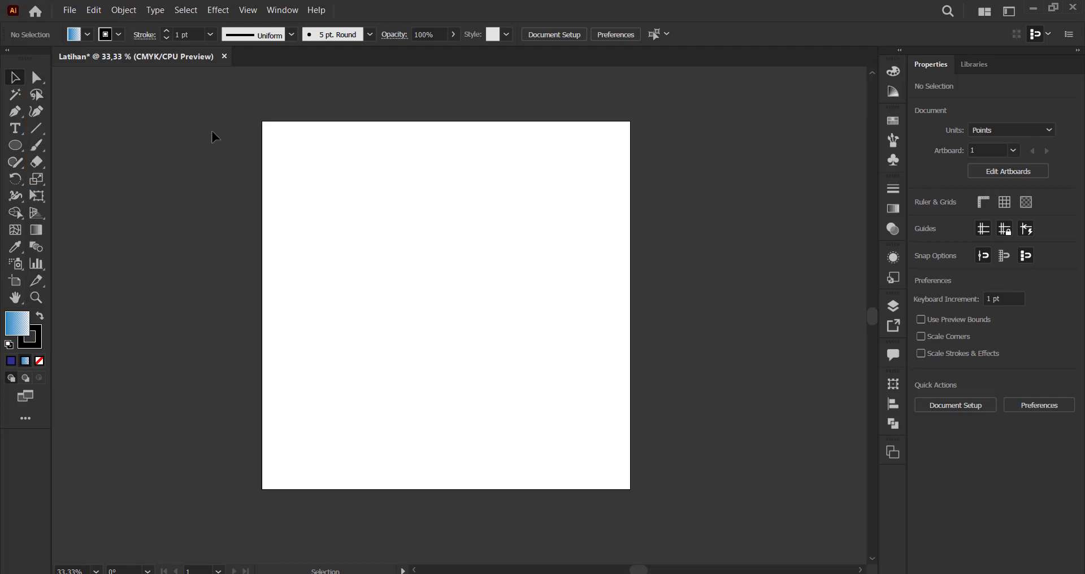
left_click(18, 142)
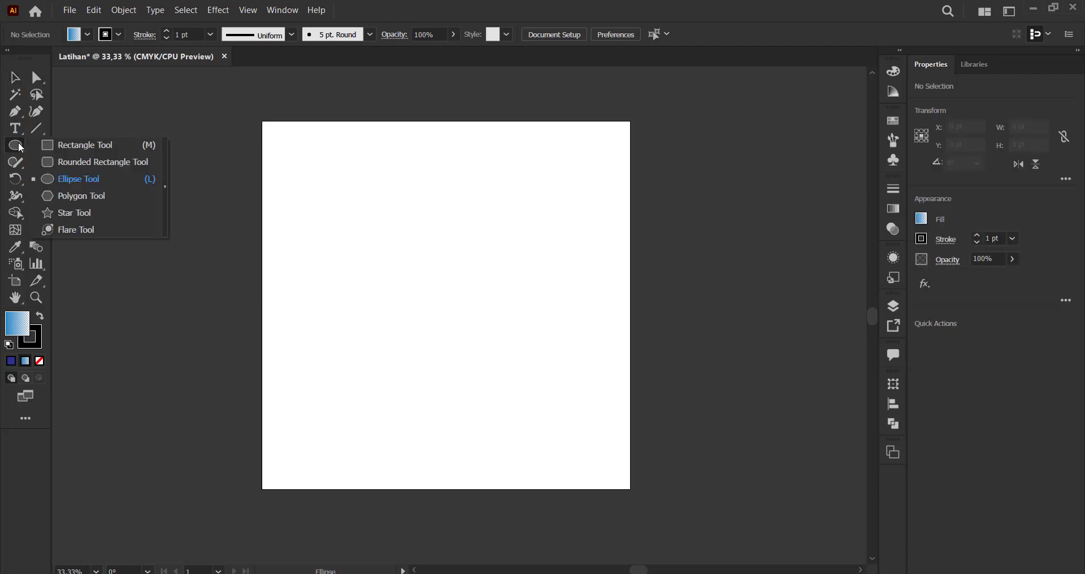
left_click(57, 145)
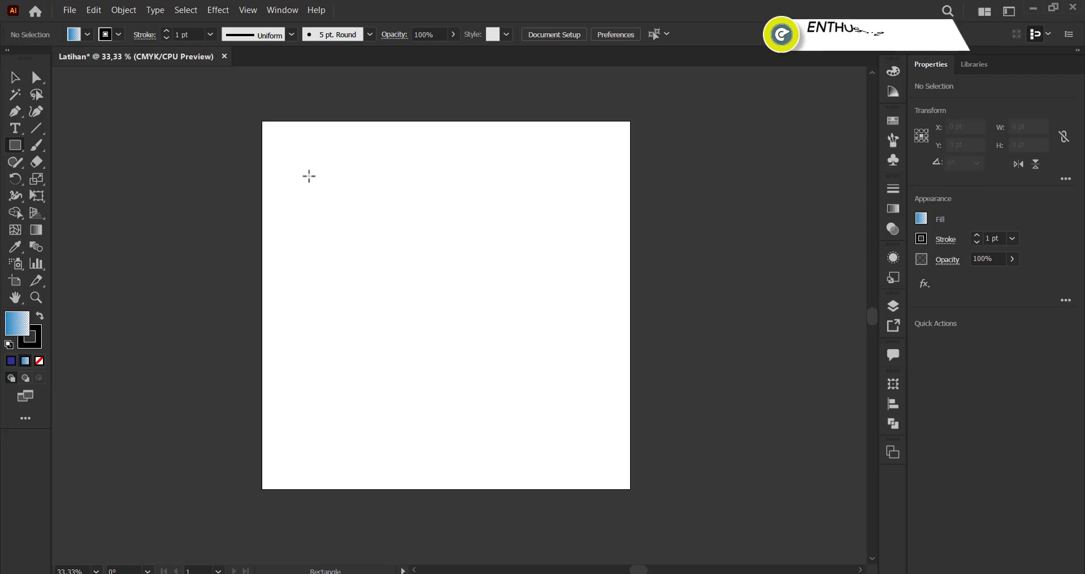
left_click_drag(308, 170, 463, 291)
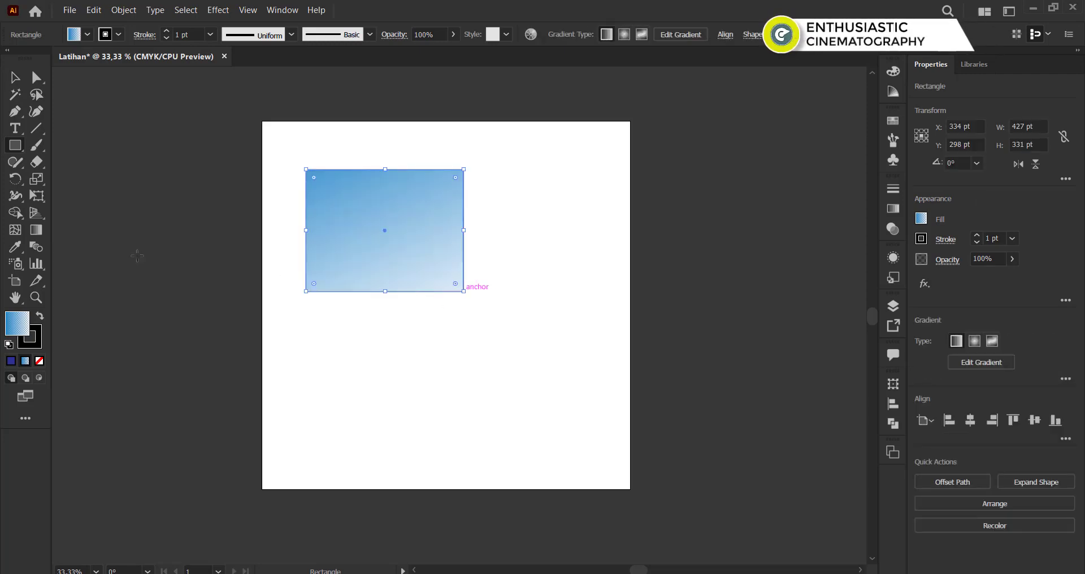
left_click(39, 362)
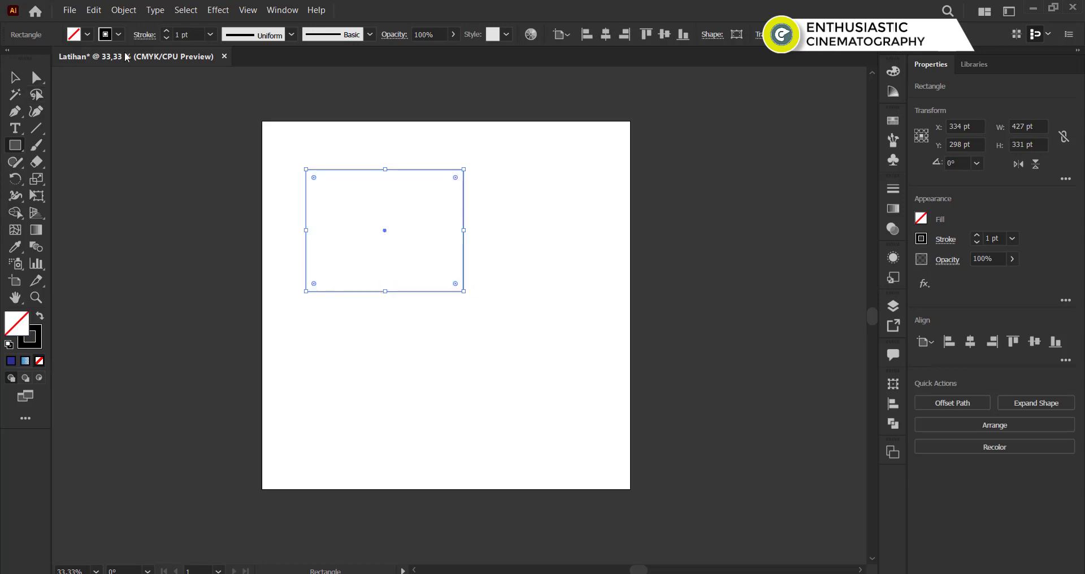
left_click(15, 77)
left_click(452, 325)
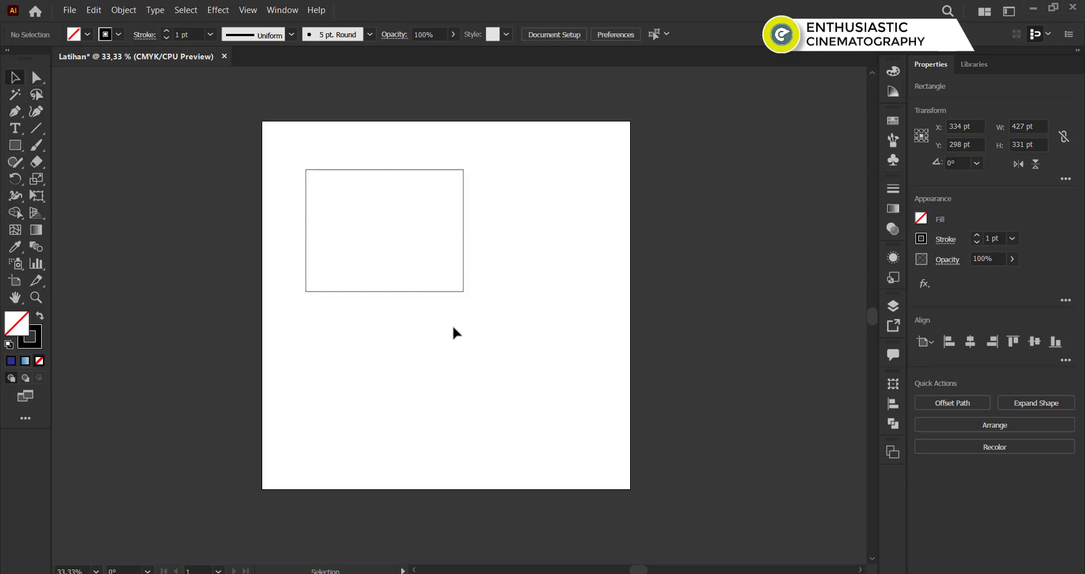
- Reposition the rectangle several times within the artboard's upper-left area
left_click_drag(446, 292, 436, 277)
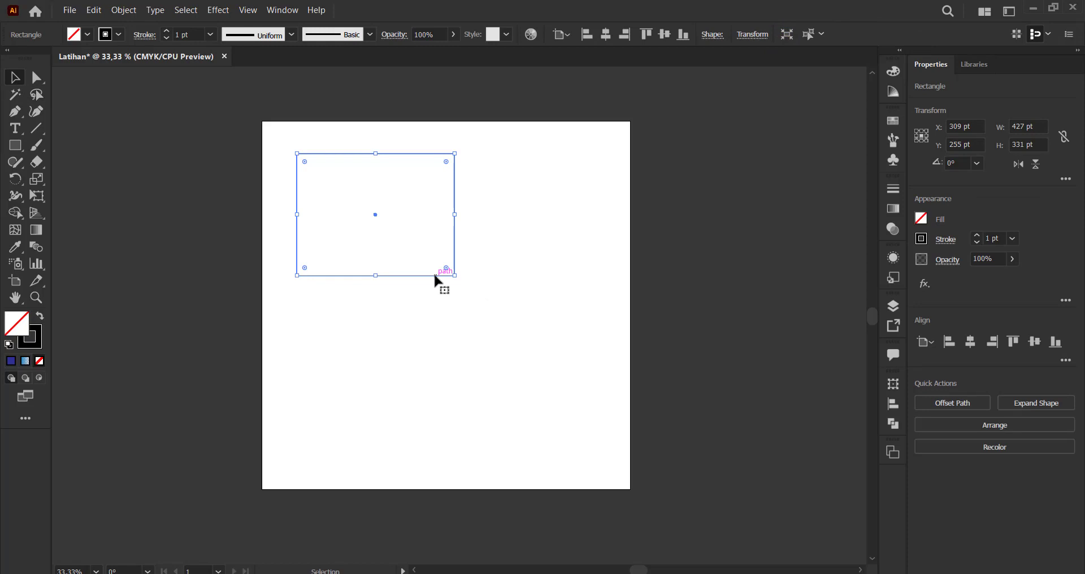
left_click_drag(433, 275, 441, 298)
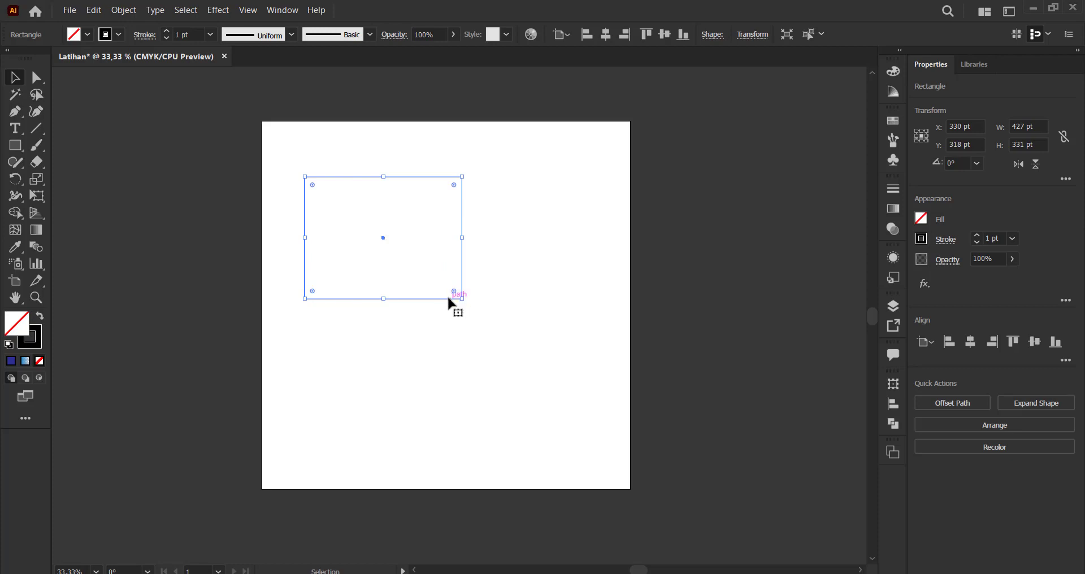
mouse_move(448, 298)
left_mouse_down()
mouse_move(581, 280)
mouse_move(438, 285)
left_mouse_up()
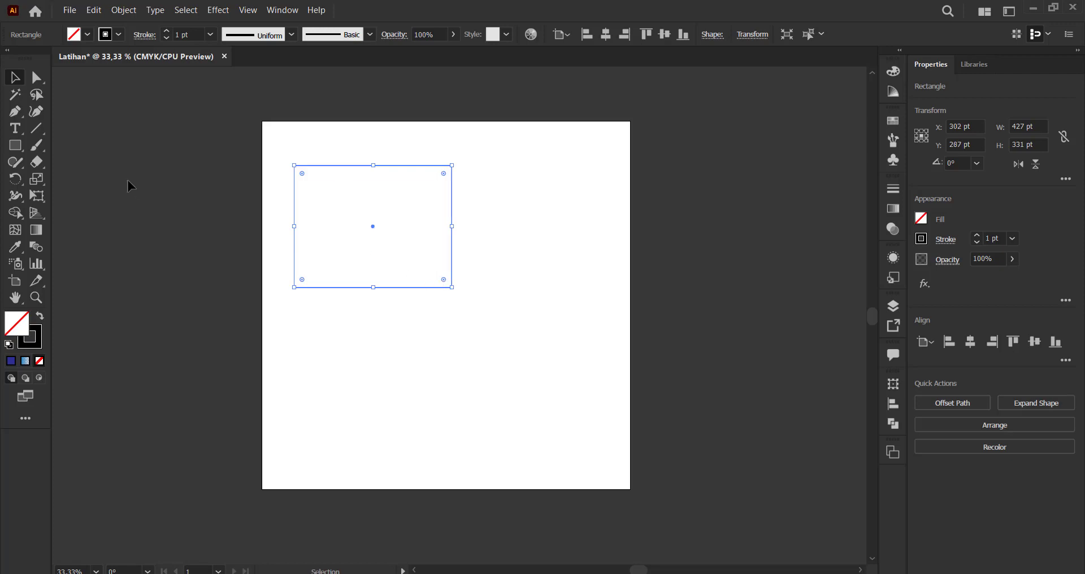
- Draw a circle about 334 pt in diameter overlapping the rectangle's lower-right corner
right_click(21, 152)
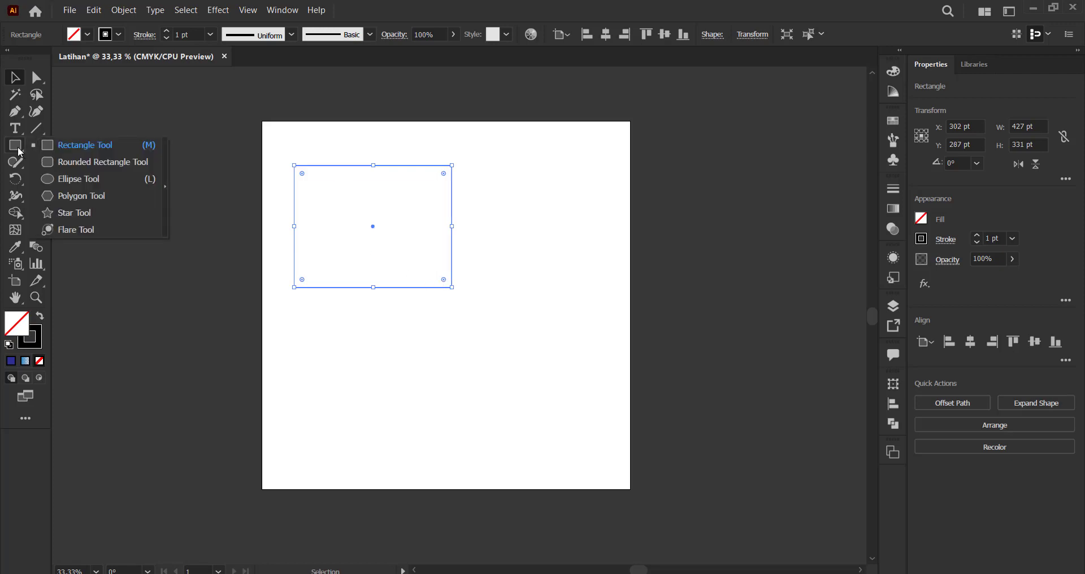
left_click(63, 183)
left_click_drag(488, 256, 379, 379)
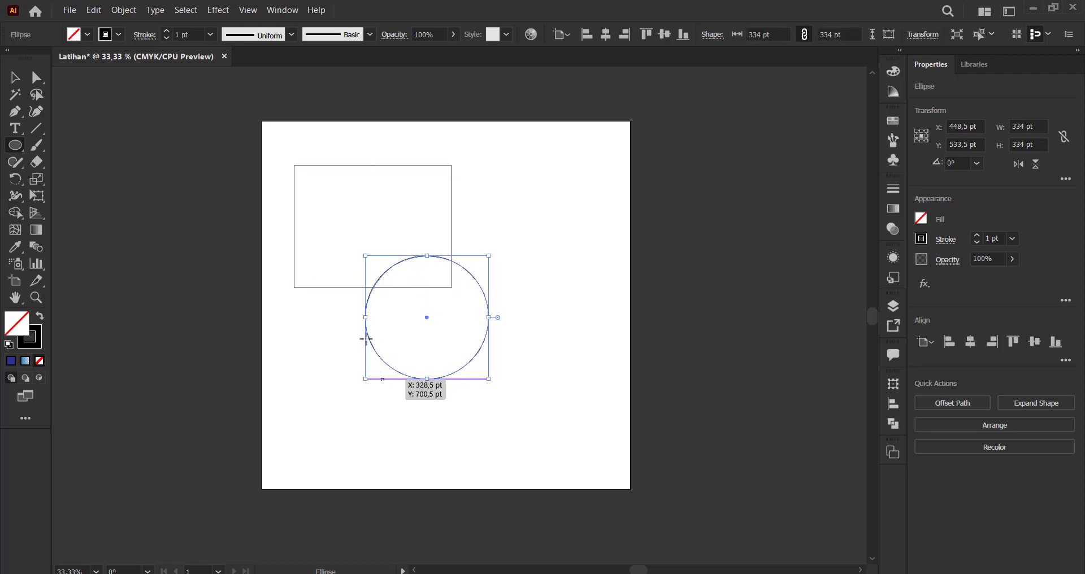
- Draw a hexagon about 336 by 291 pt beside the rectangle in the artboard's upper-right area
right_click(17, 152)
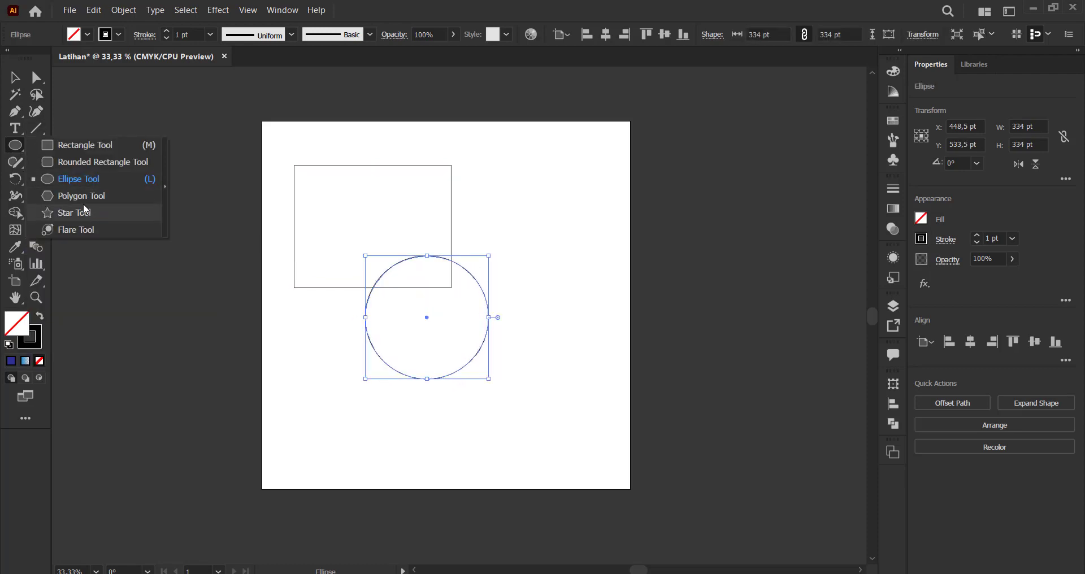
left_click(81, 196)
left_click_drag(468, 160, 545, 258)
left_click(8, 76)
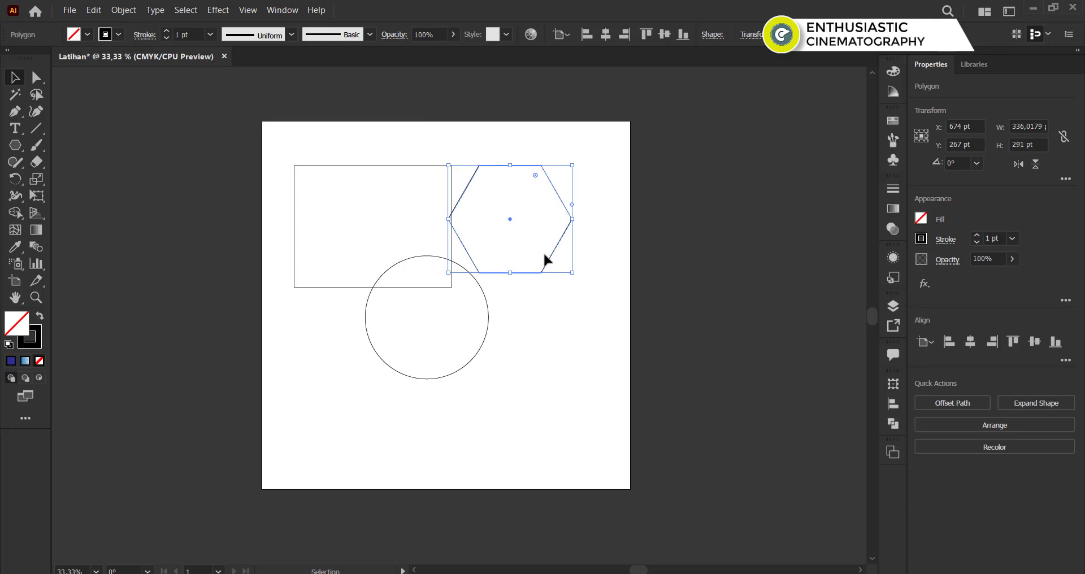
- Rearrange the shapes so the circle sits upper left, the hexagon upper right and the rectangle centred below them on the artboard
left_click_drag(341, 284, 328, 260)
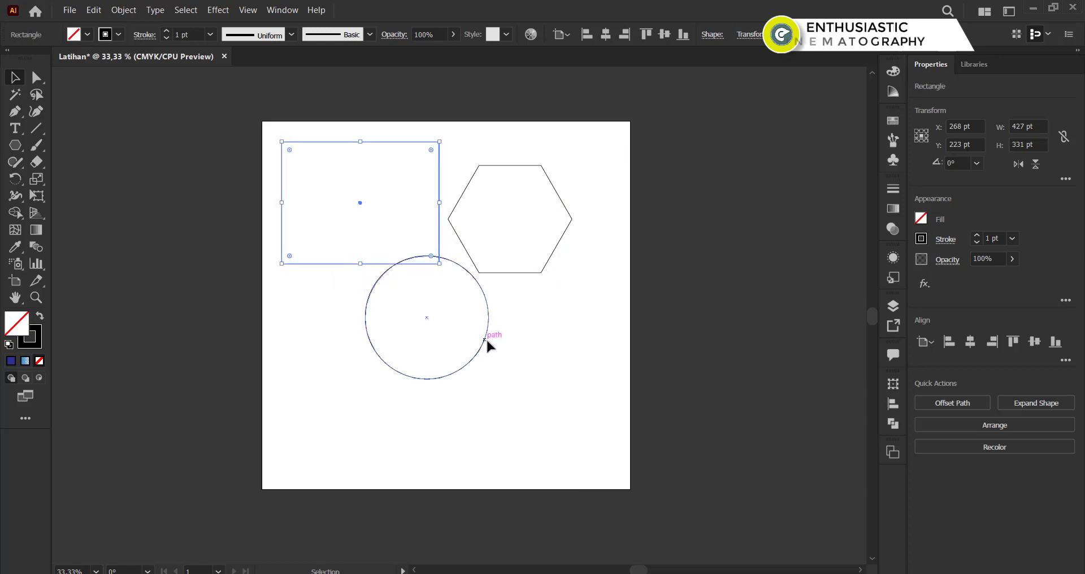
left_click_drag(486, 338, 499, 384)
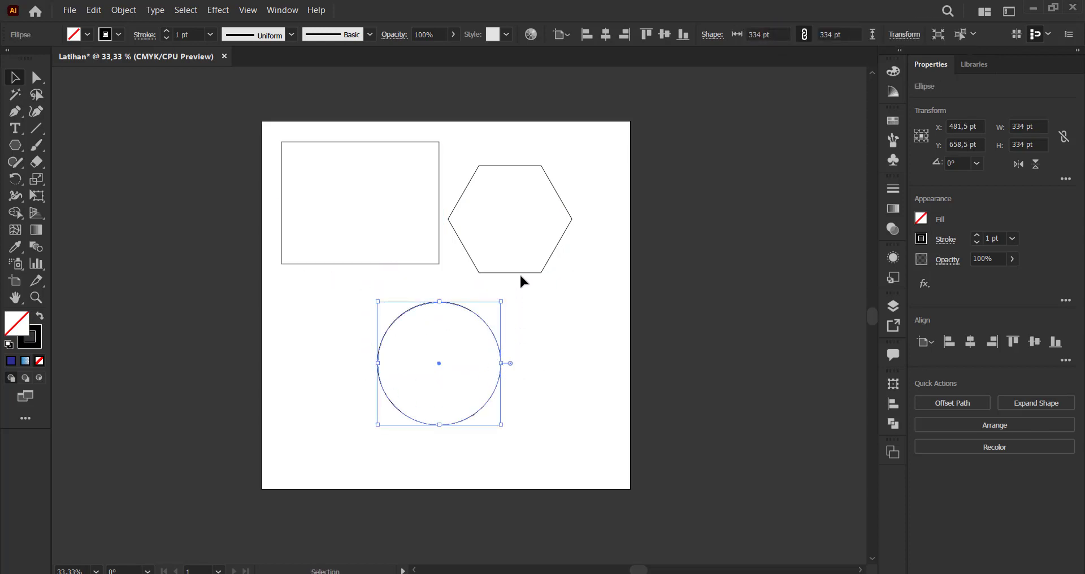
left_click_drag(521, 276, 524, 299)
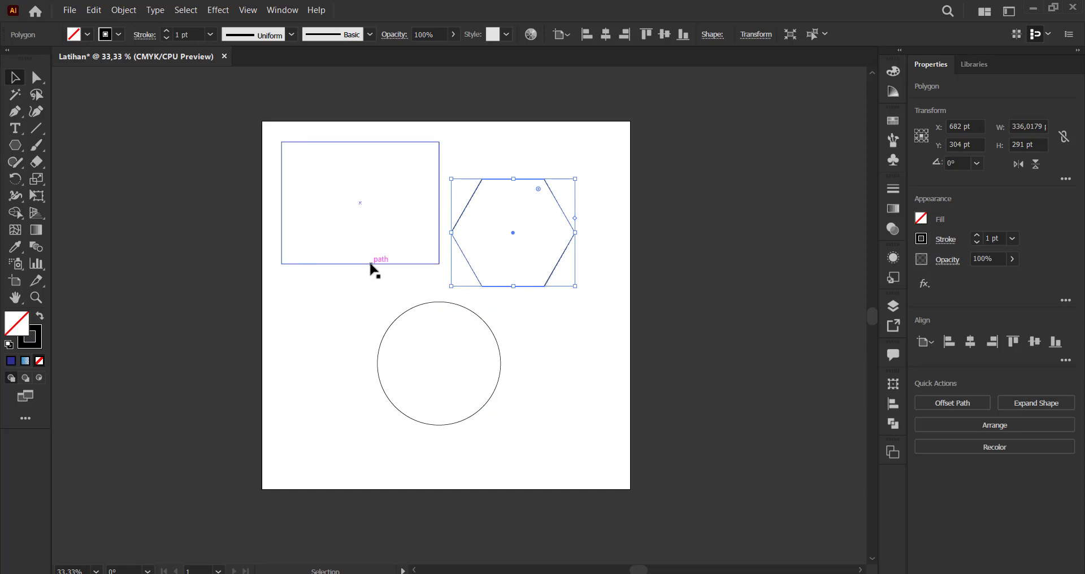
left_click_drag(370, 264, 540, 452)
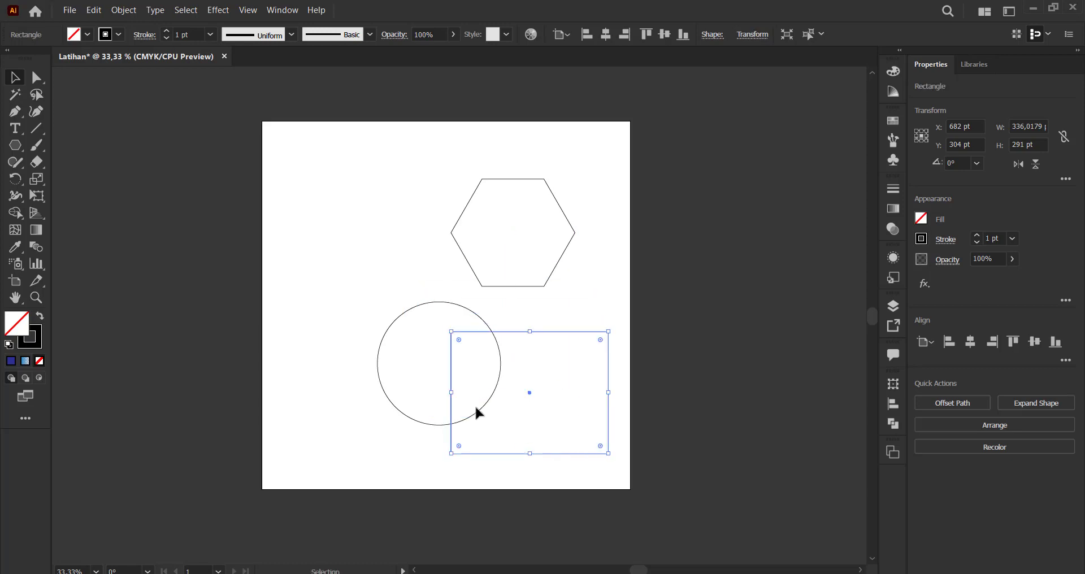
left_click_drag(383, 341, 299, 200)
left_click_drag(563, 332, 478, 317)
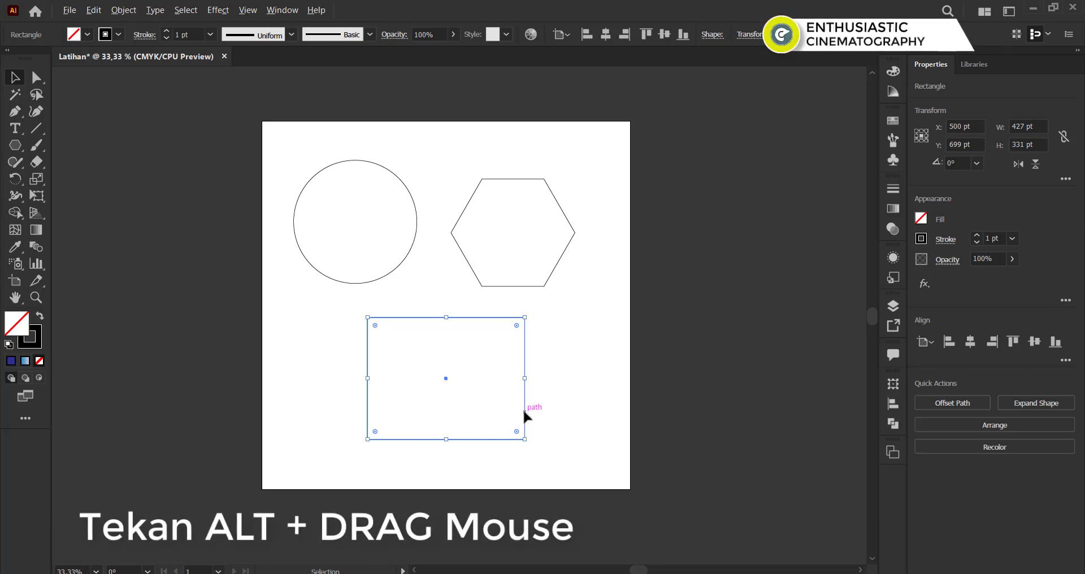
- Duplicate the rectangle and shift the two rectangles apart diagonally below the circle and hexagon
left_click_drag(528, 415, 609, 396)
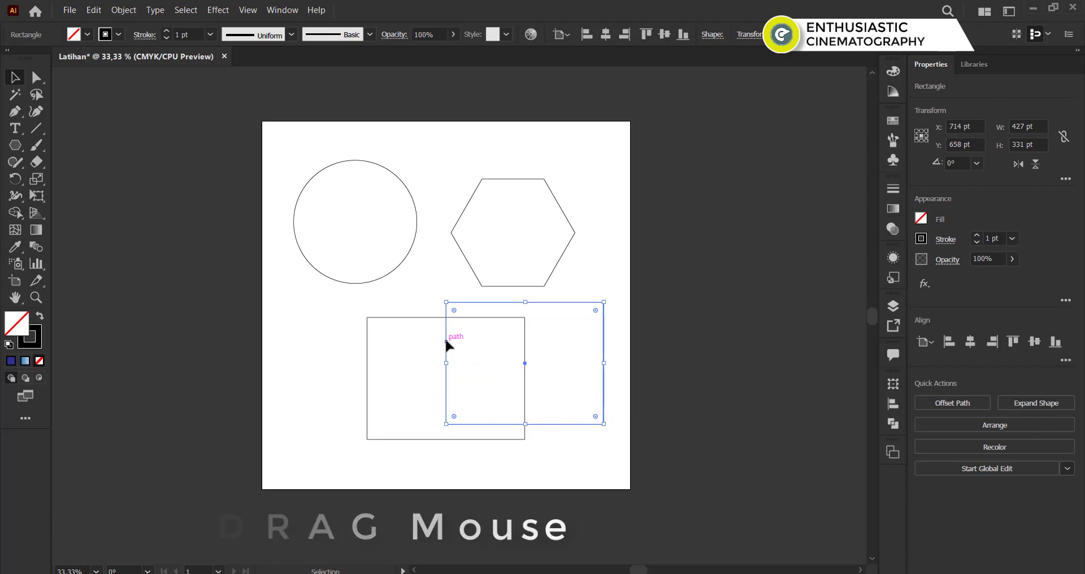
left_click_drag(447, 341, 381, 334)
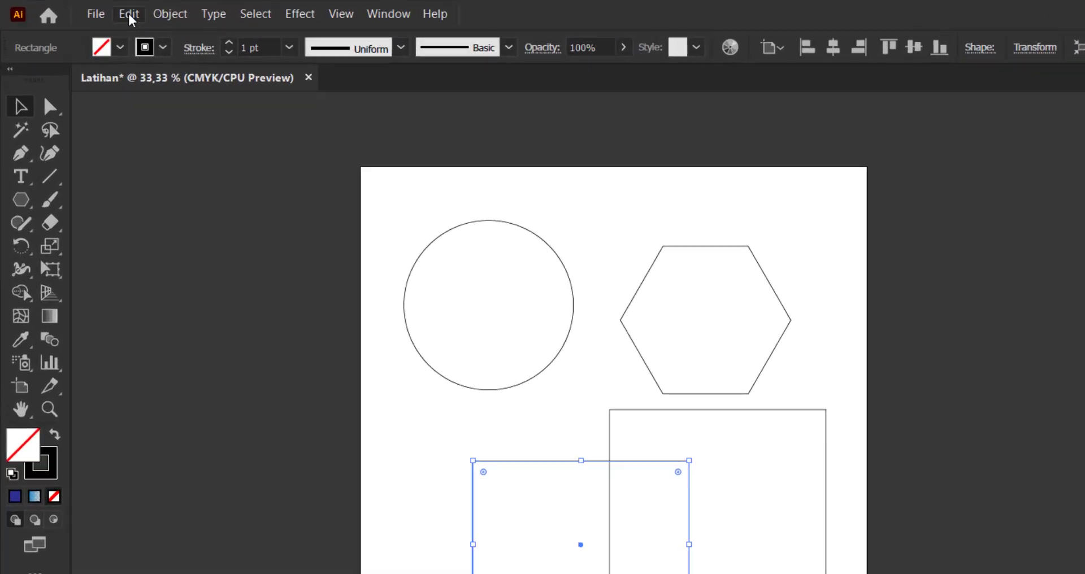
left_click(93, 10)
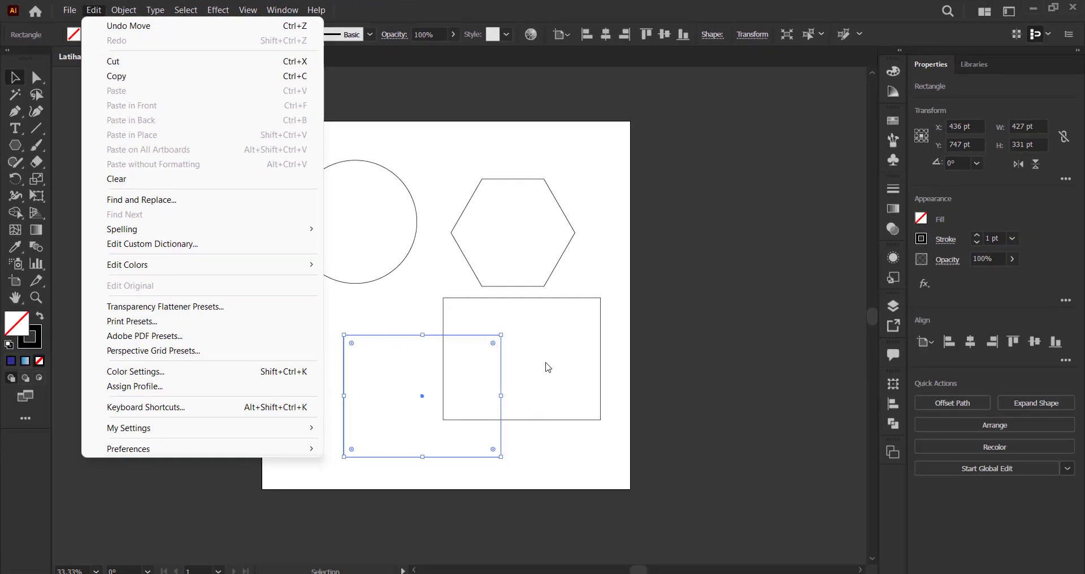
left_click(520, 354)
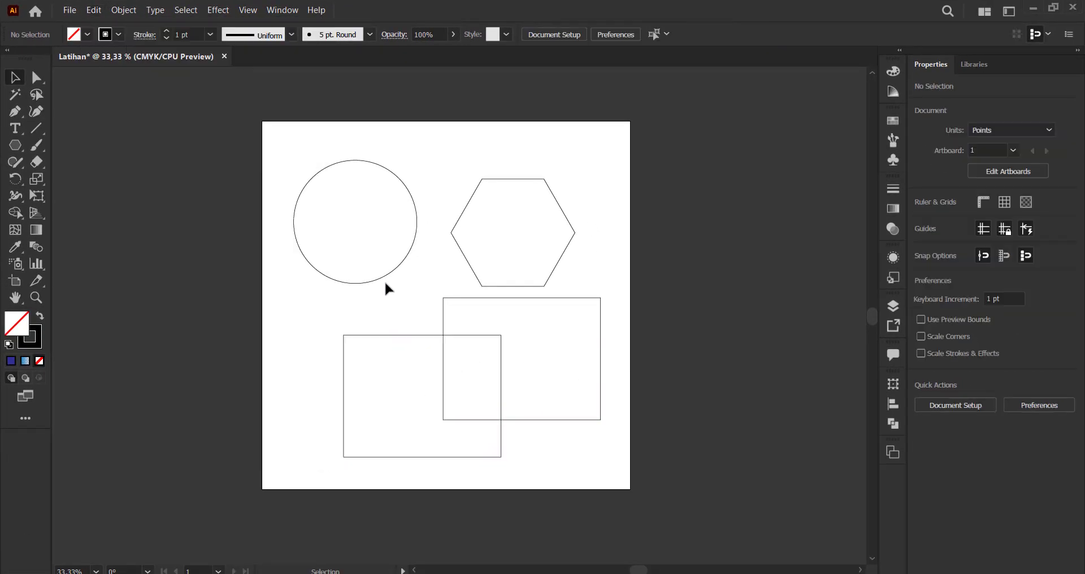
left_click(420, 335)
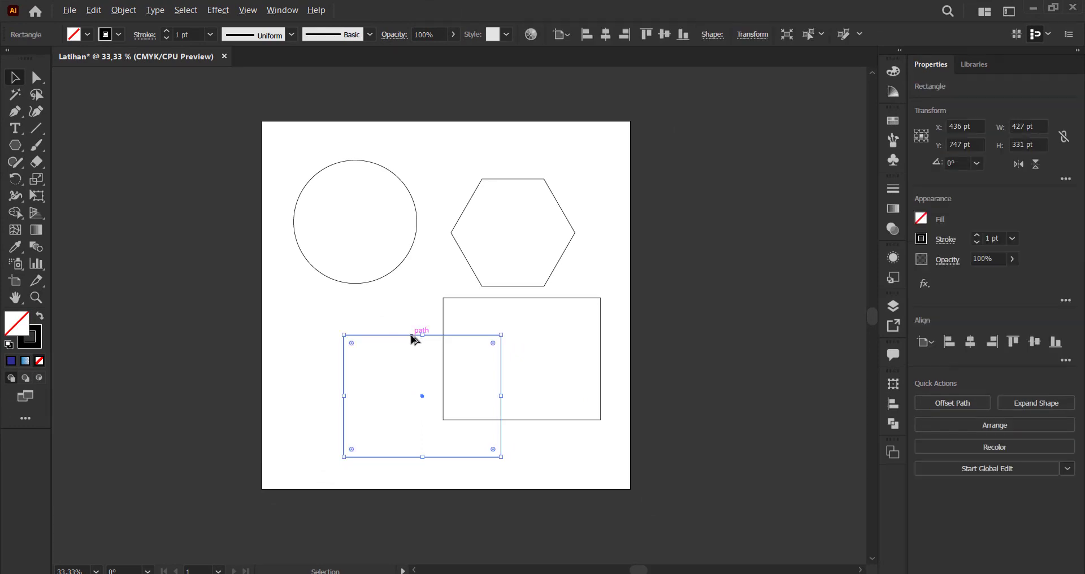
- Make a copy of the circle overlapping the original and the hexagon, and delete that copy
left_click_drag(385, 275, 456, 245)
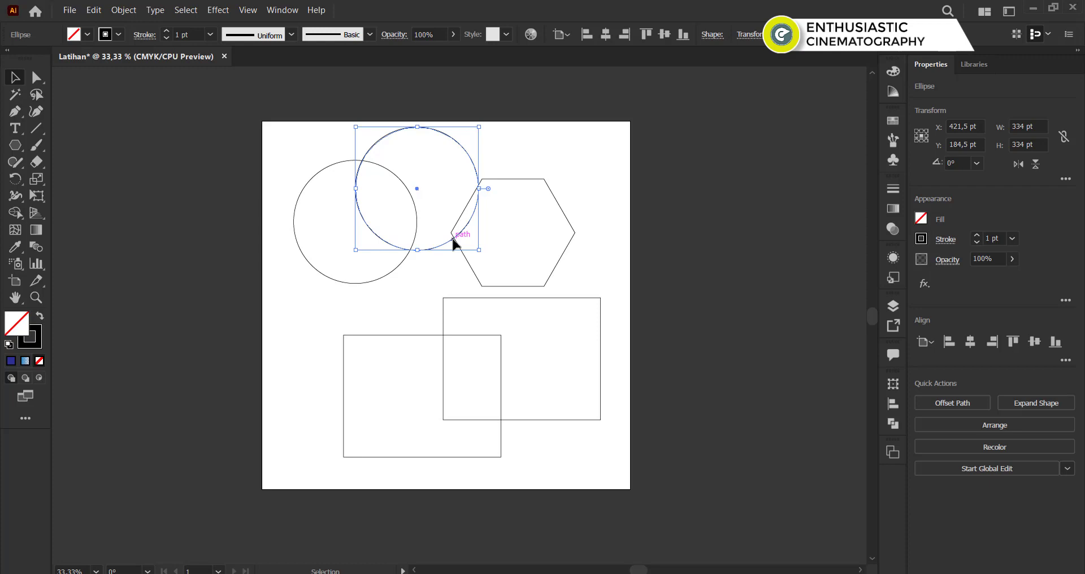
left_click_drag(455, 243, 446, 262)
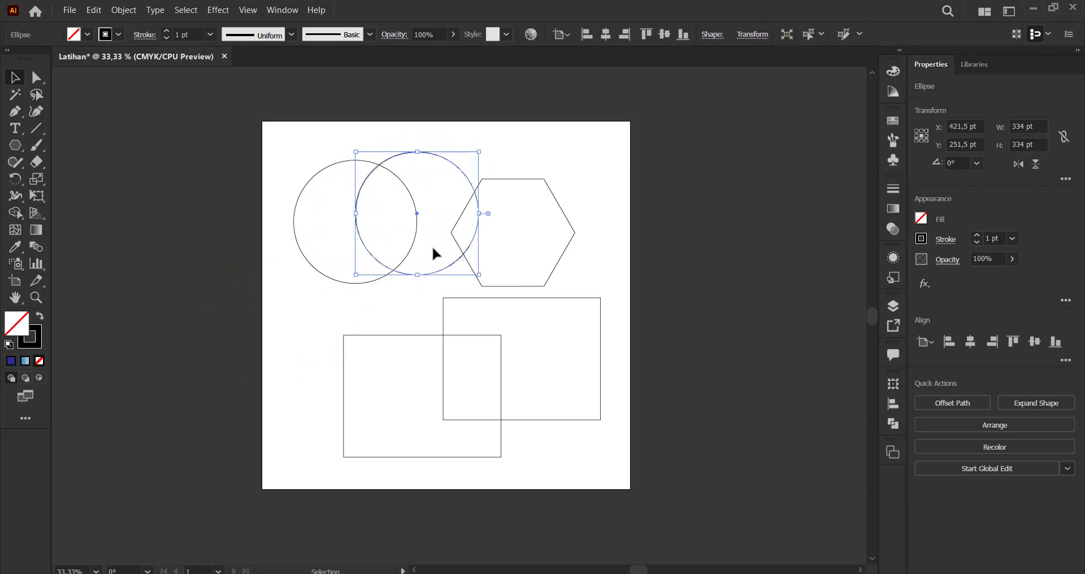
key("Delete")
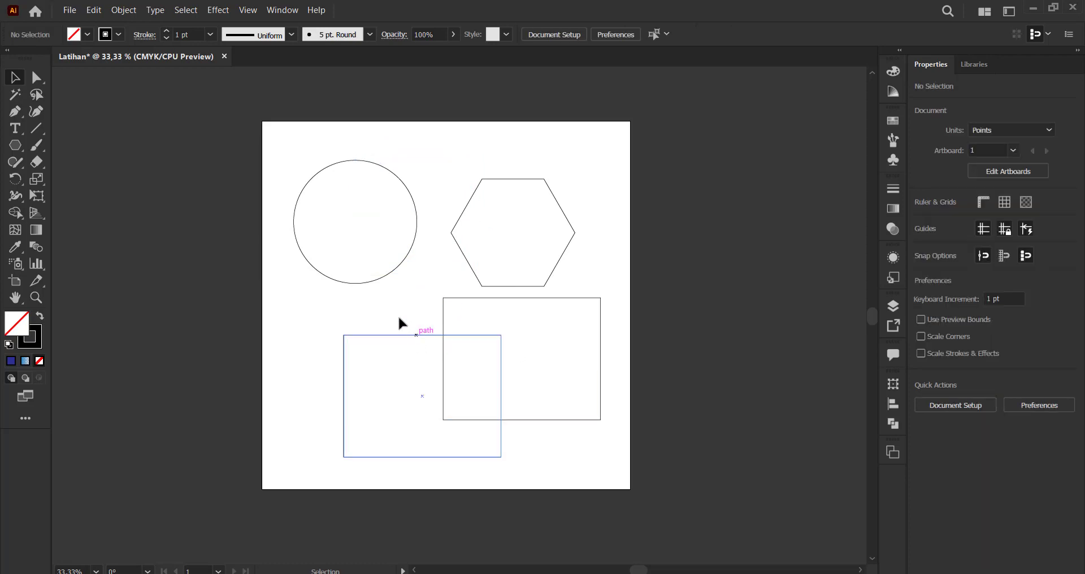
- Move the lower-left rectangle clear of the other one and scale it proportionally from its centre to about 293 by 227 pt
left_click_drag(414, 334, 347, 303)
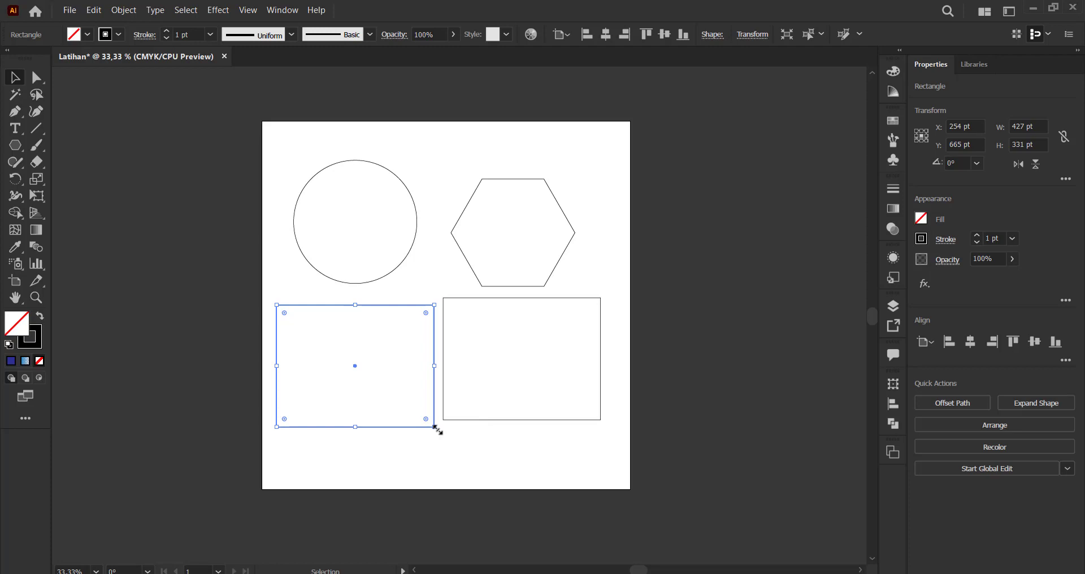
mouse_move(437, 430)
left_mouse_down()
mouse_move(372, 373)
mouse_move(446, 435)
mouse_move(405, 402)
mouse_move(431, 434)
mouse_move(410, 408)
mouse_move(339, 426)
mouse_move(278, 399)
mouse_move(266, 300)
mouse_move(261, 348)
mouse_move(424, 442)
mouse_move(426, 424)
left_mouse_up()
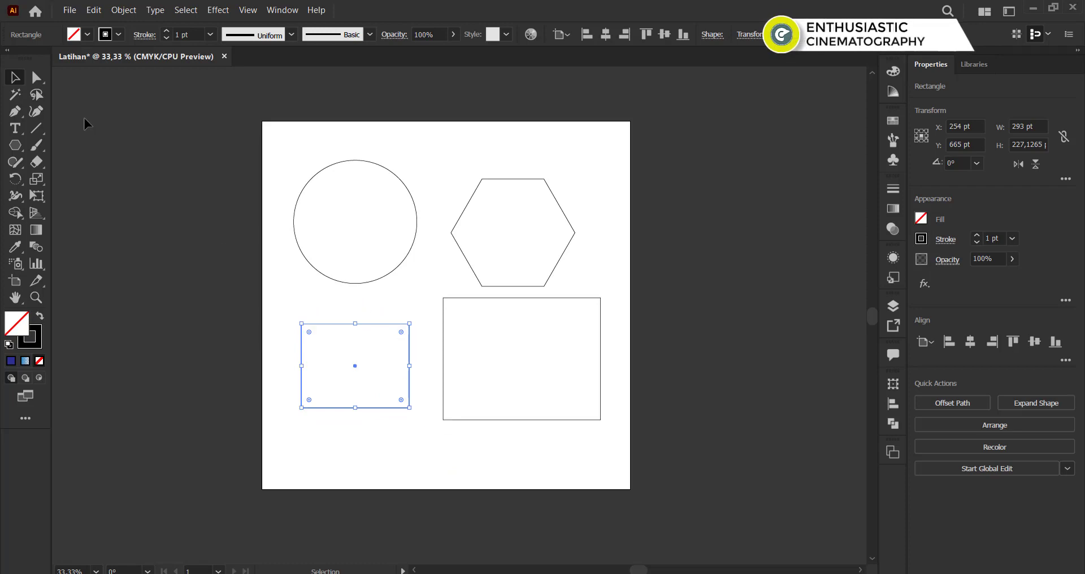
left_click(276, 154)
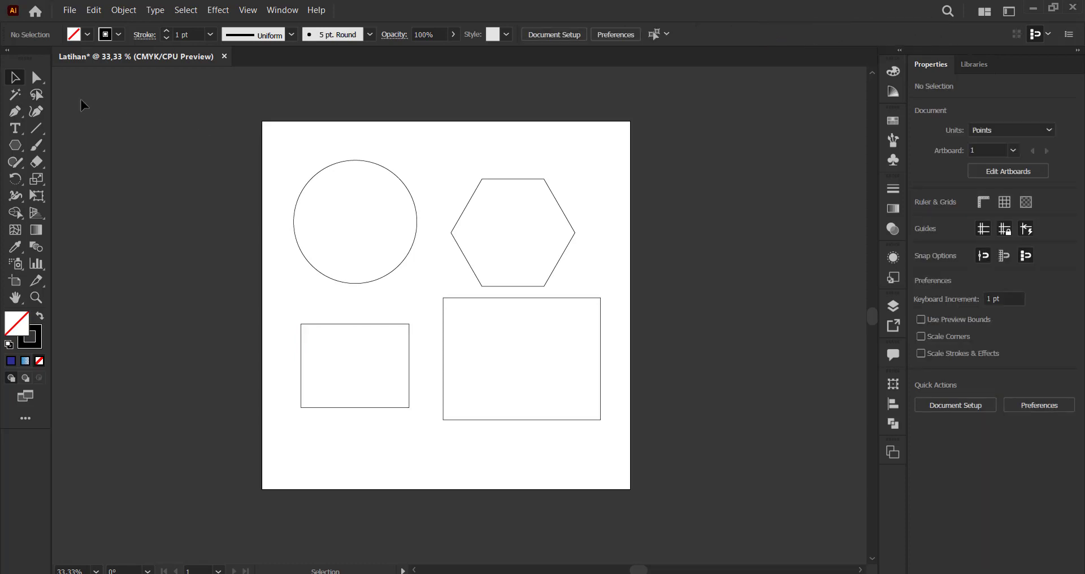
- Slant the larger rectangle into a parallelogram by moving its lower-left corner to X 682.5 pt and upper-right corner to X 740.5 pt
left_click(37, 78)
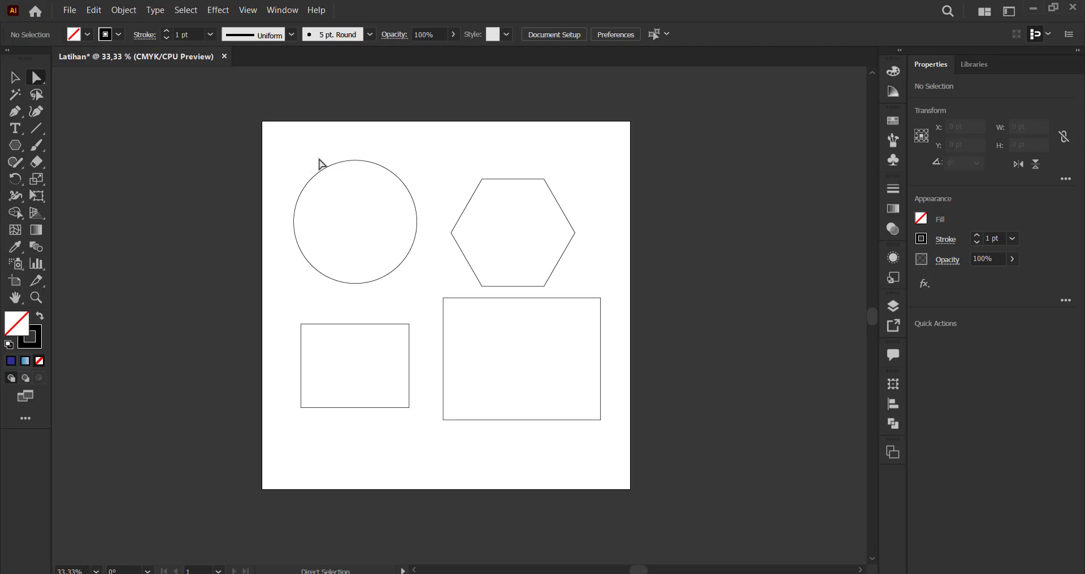
left_click(534, 300)
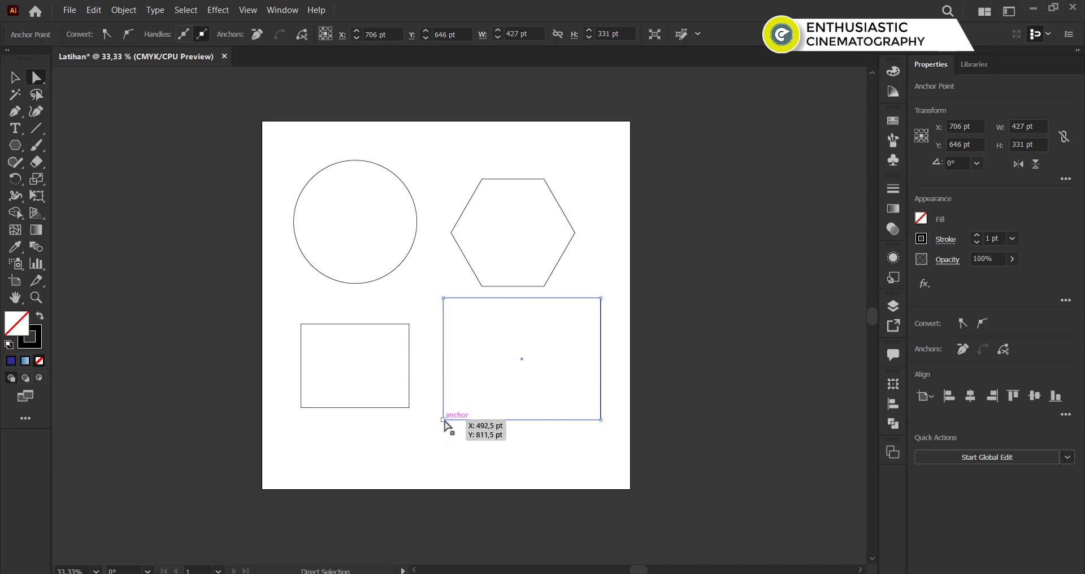
left_click_drag(444, 419, 513, 420)
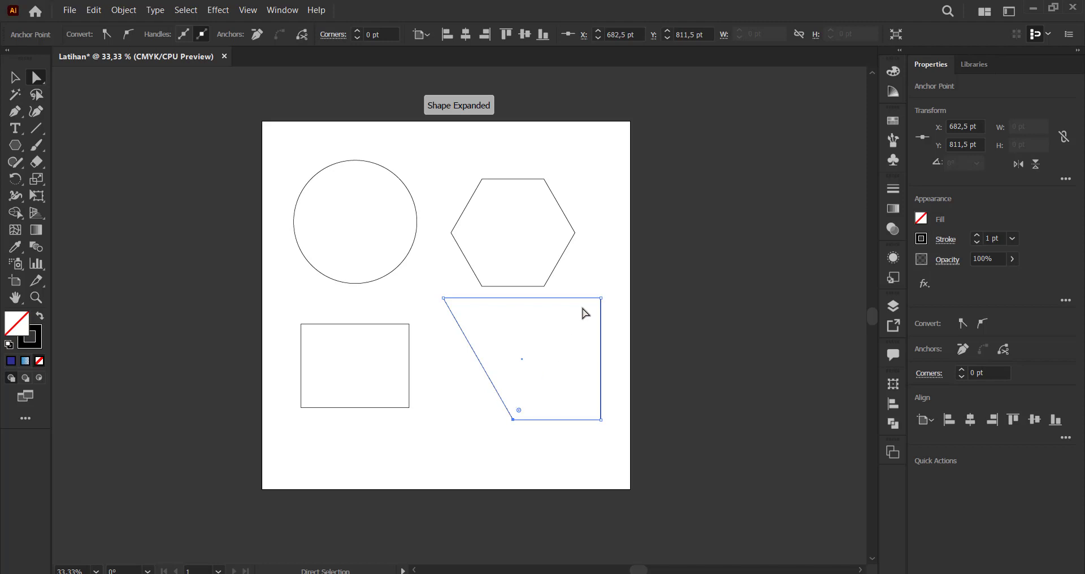
left_click(601, 298)
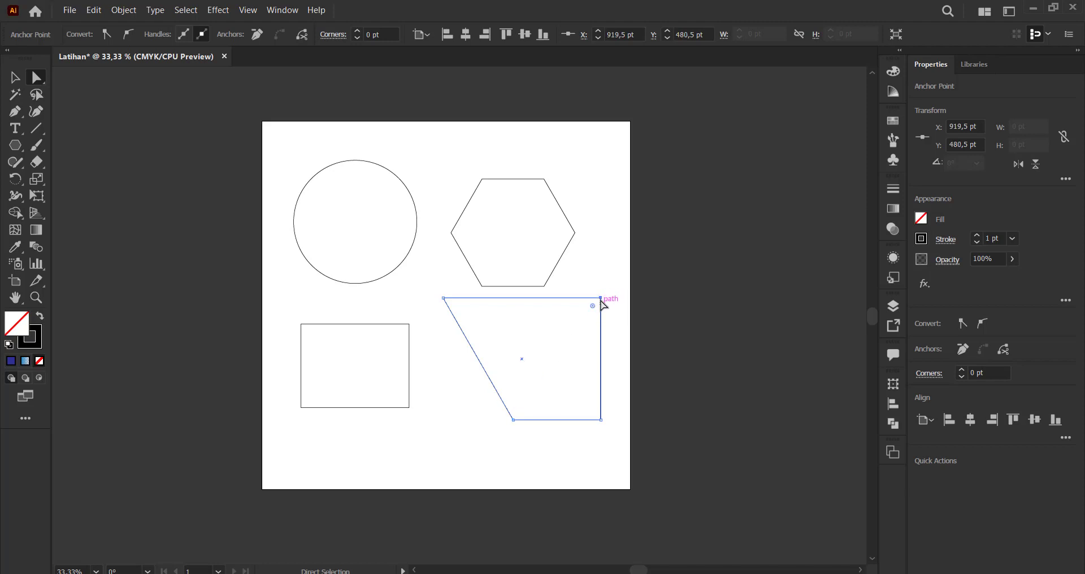
left_click_drag(601, 299, 535, 299)
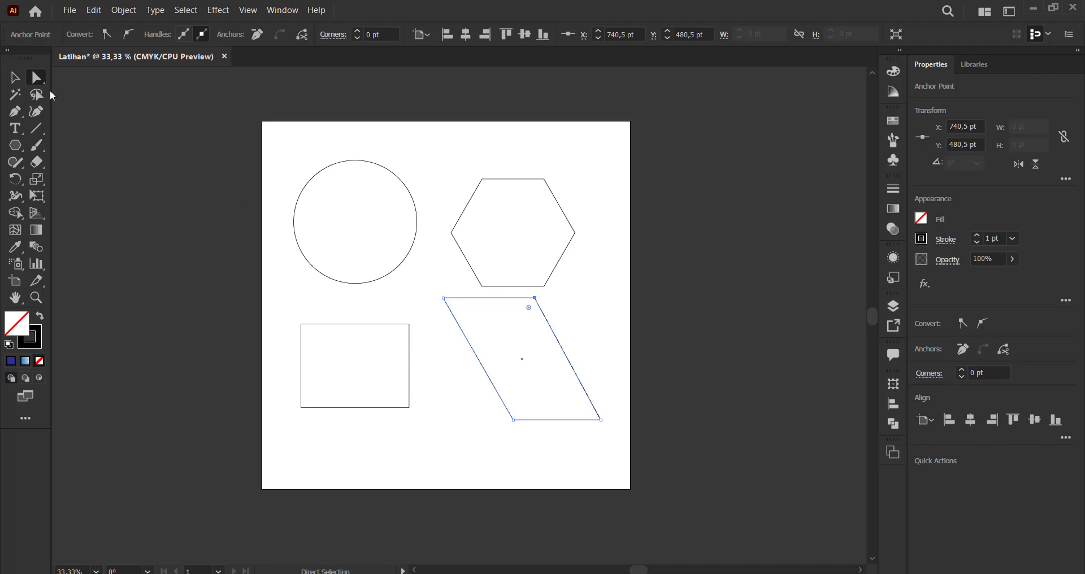
- Group the circle, hexagon, rectangle and parallelogram together, and clear the selection
left_click(15, 79)
left_click_drag(255, 146, 659, 460)
right_click(508, 285)
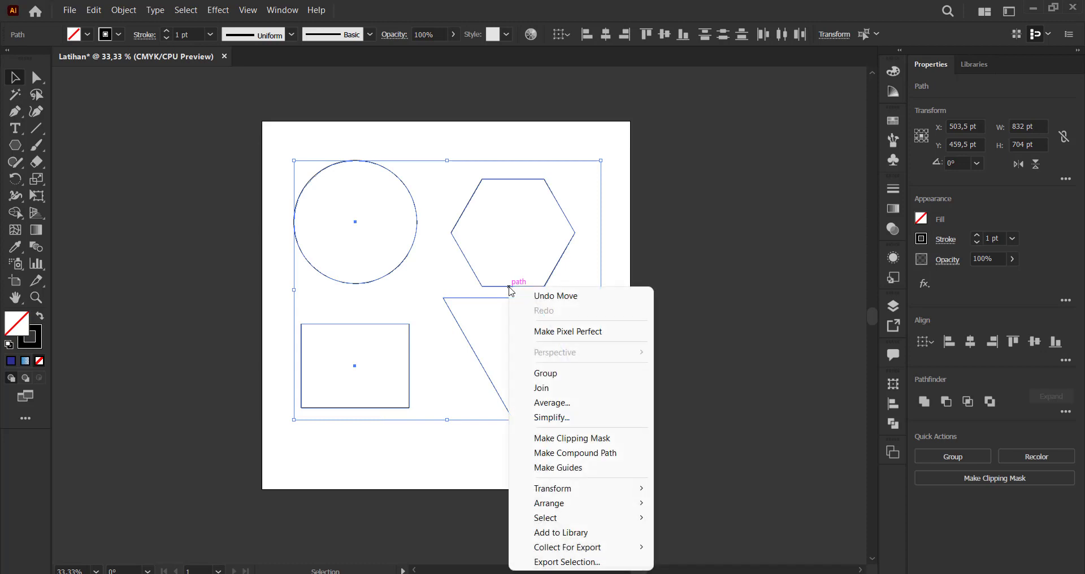
left_click(556, 374)
left_click(511, 440)
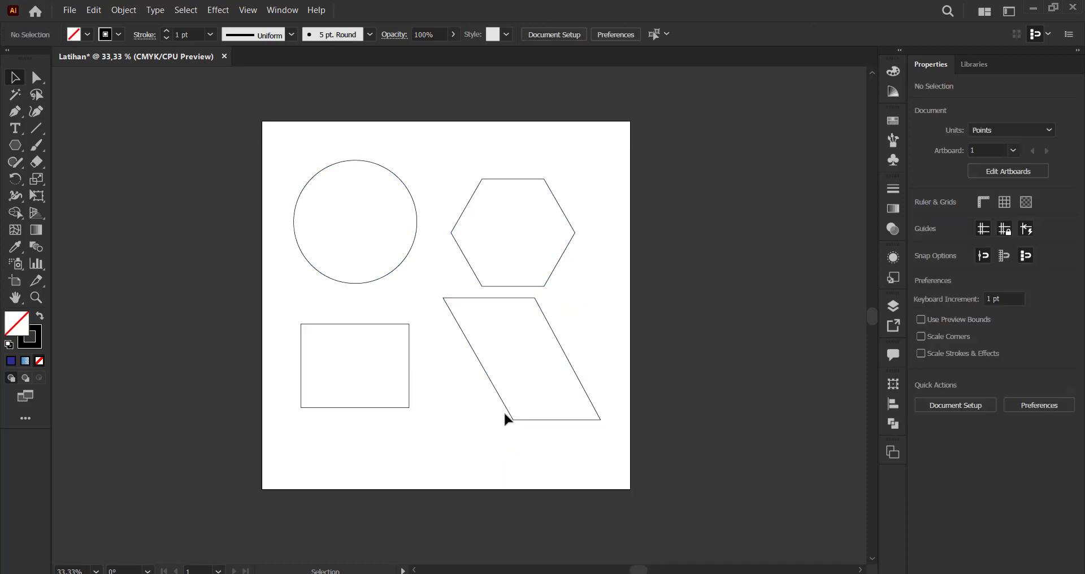
- Move the whole group slightly down and to the right on the artboard with the Selection tool, and deselect it
mouse_move(505, 404)
left_mouse_down()
mouse_move(503, 383)
mouse_move(508, 408)
left_mouse_up()
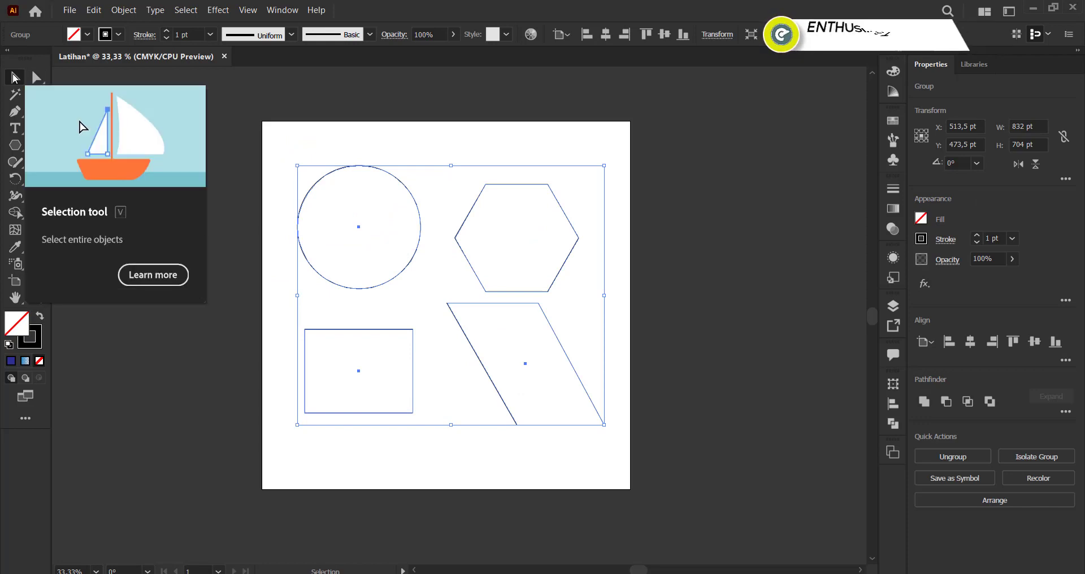
left_click(263, 230)
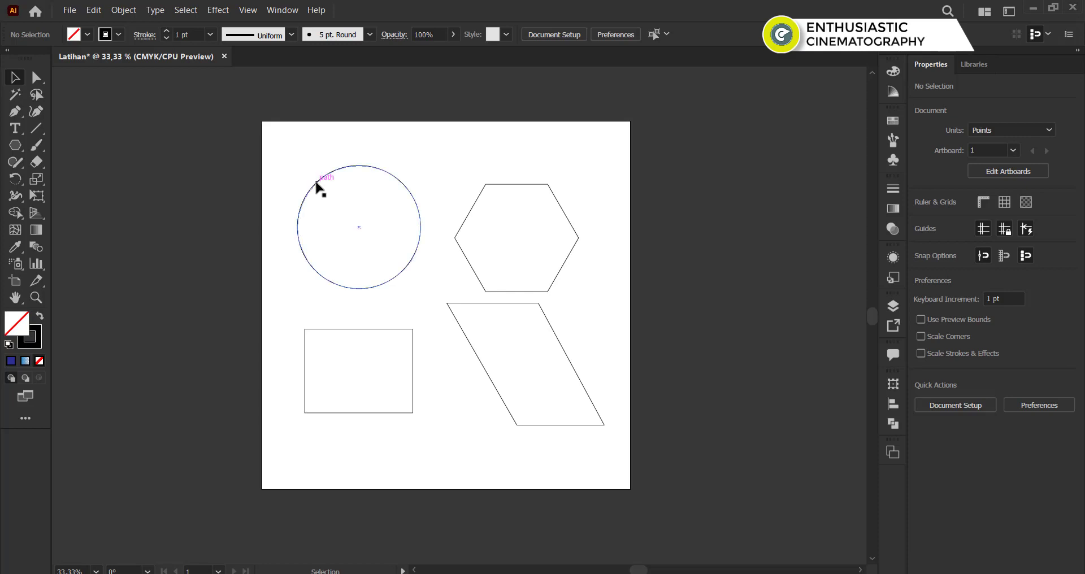
mouse_move(317, 181)
left_mouse_down()
mouse_move(321, 140)
mouse_move(301, 188)
mouse_move(334, 182)
mouse_move(324, 180)
left_mouse_up()
left_click(424, 155)
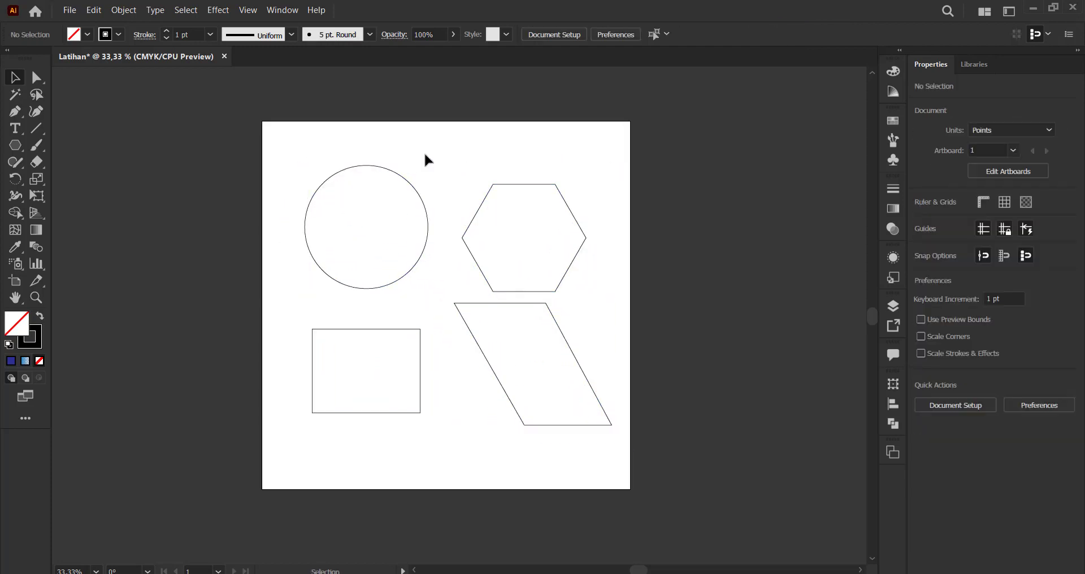
- Try to bulge the circle's upper-left segment upward with the Direct Selection tool, and undo the change
left_click(40, 80)
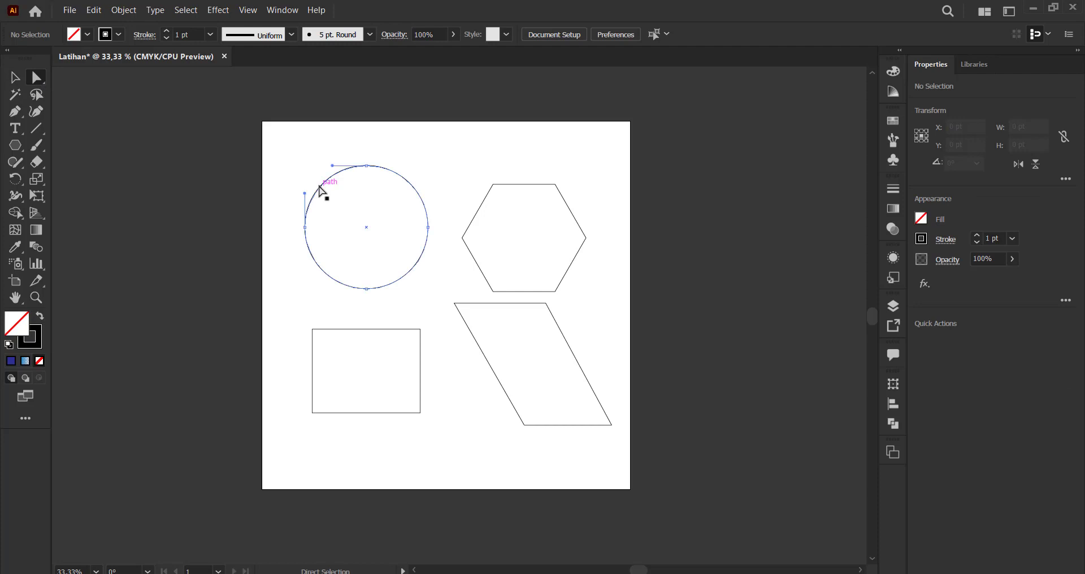
left_click_drag(322, 190, 315, 162)
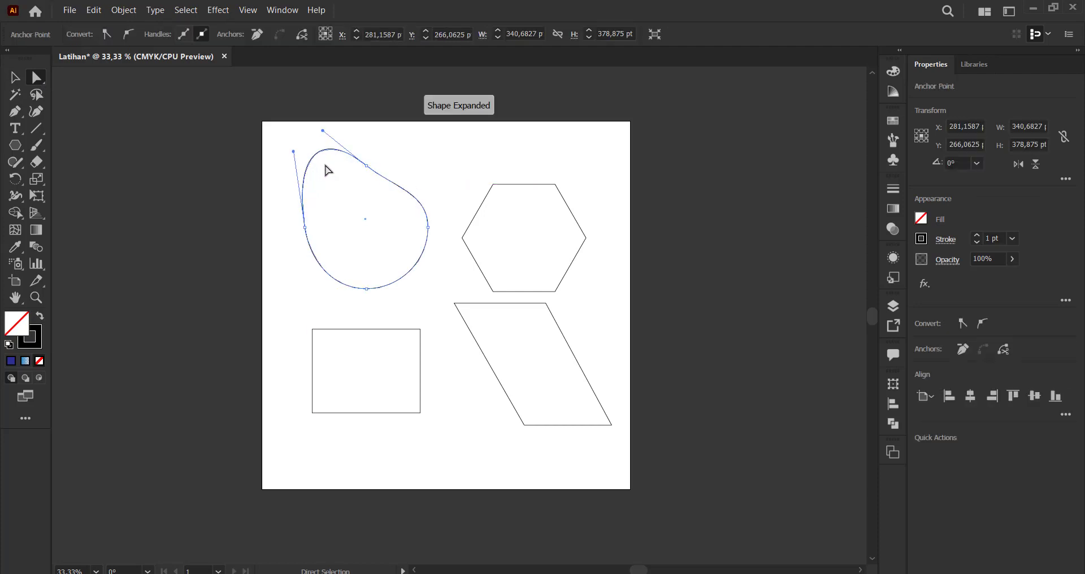
key("ctrl+z")
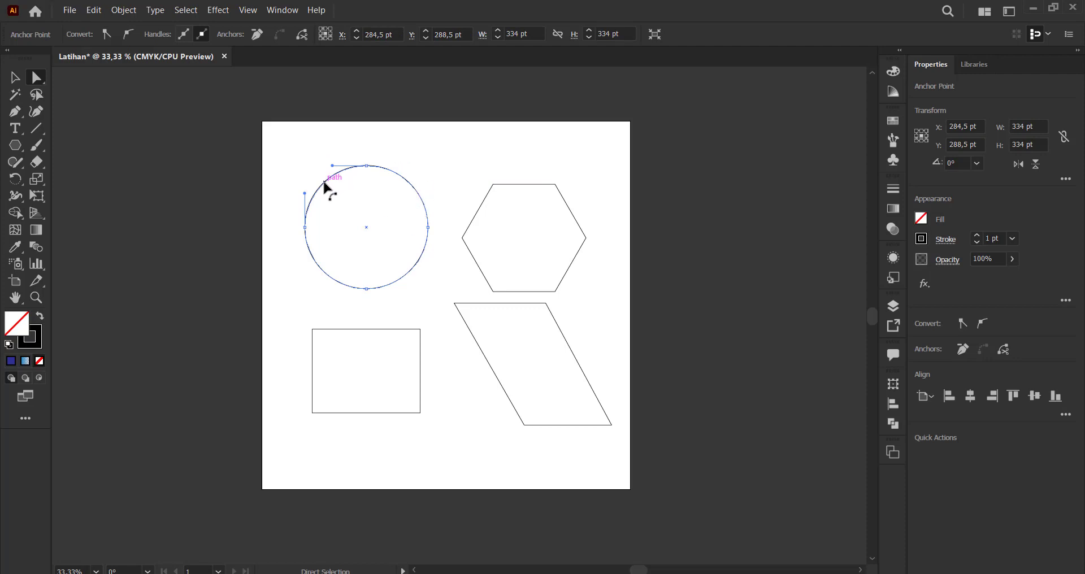
- Try reshaping single segments of the grouped circle, hexagon, parallelogram and rectangle with Direct Selection, and undo all these changes
mouse_move(325, 187)
left_mouse_down()
mouse_move(301, 170)
mouse_move(318, 172)
left_mouse_up()
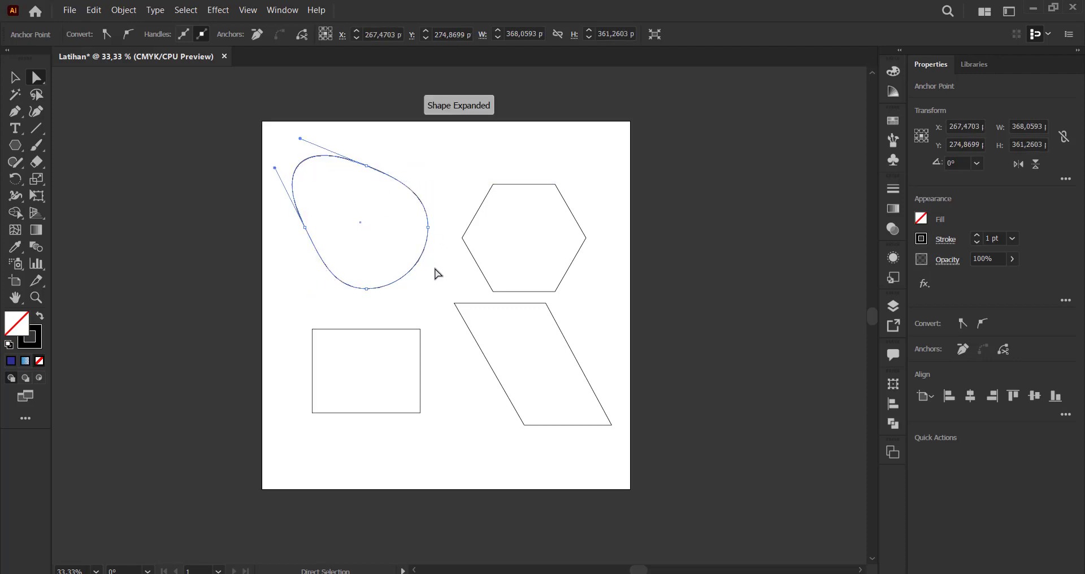
left_click_drag(471, 222, 451, 177)
left_click_drag(492, 375, 473, 391)
left_click_drag(368, 329, 346, 308)
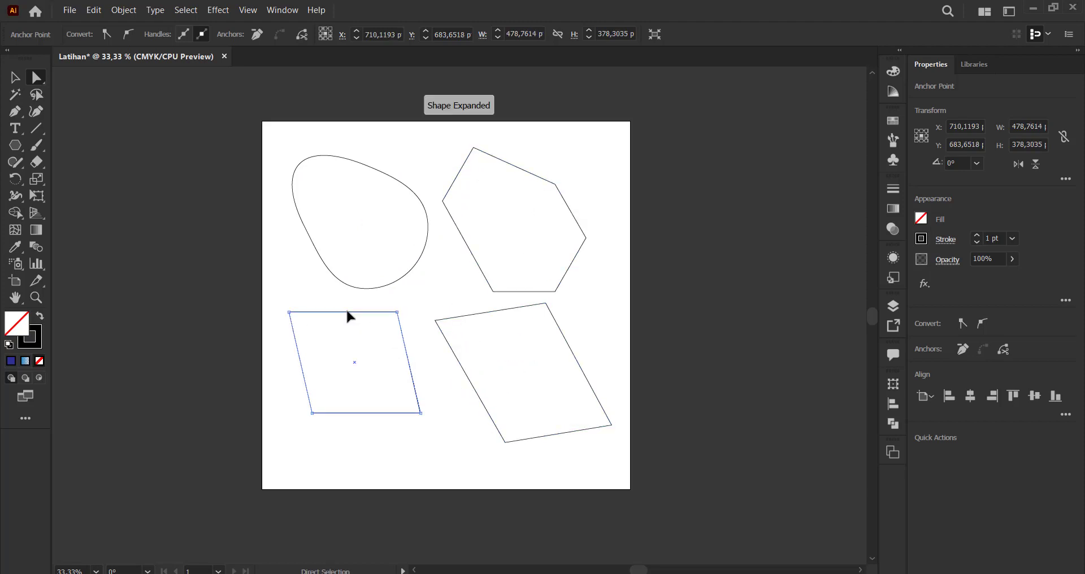
key("ctrl+z")
key("ctrl+z")
key("ctrl+z")
key("ctrl+z")
key("ctrl+z")
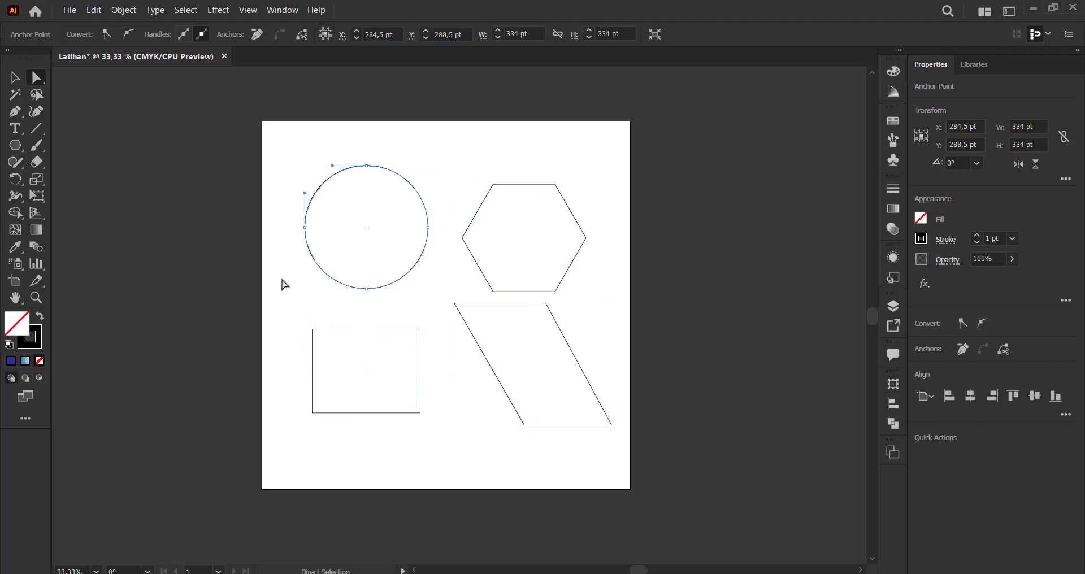
- Switch to the Group Selection tool and clear the current selection
left_click(41, 83)
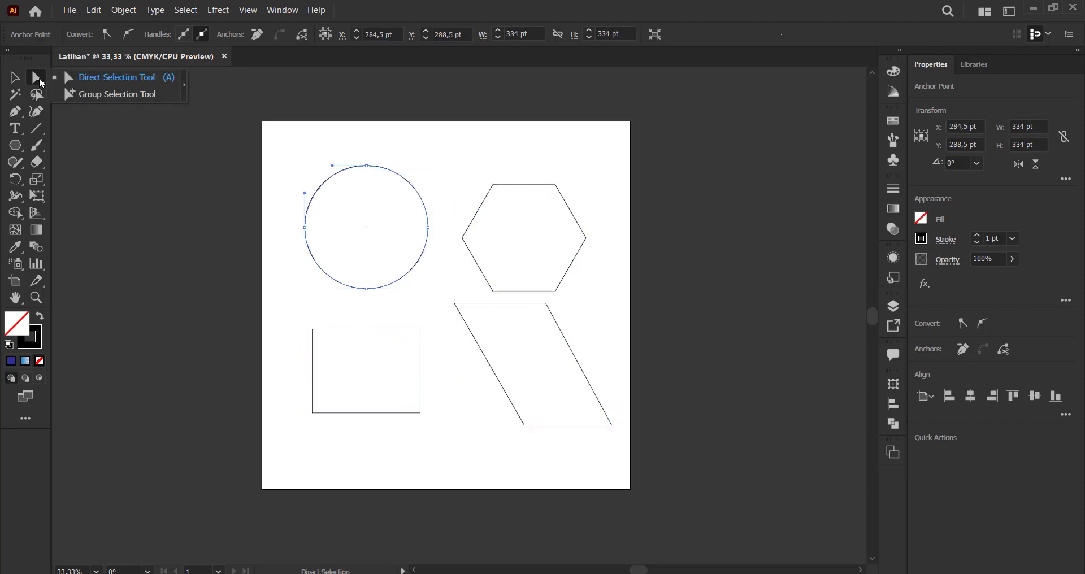
left_click(100, 96)
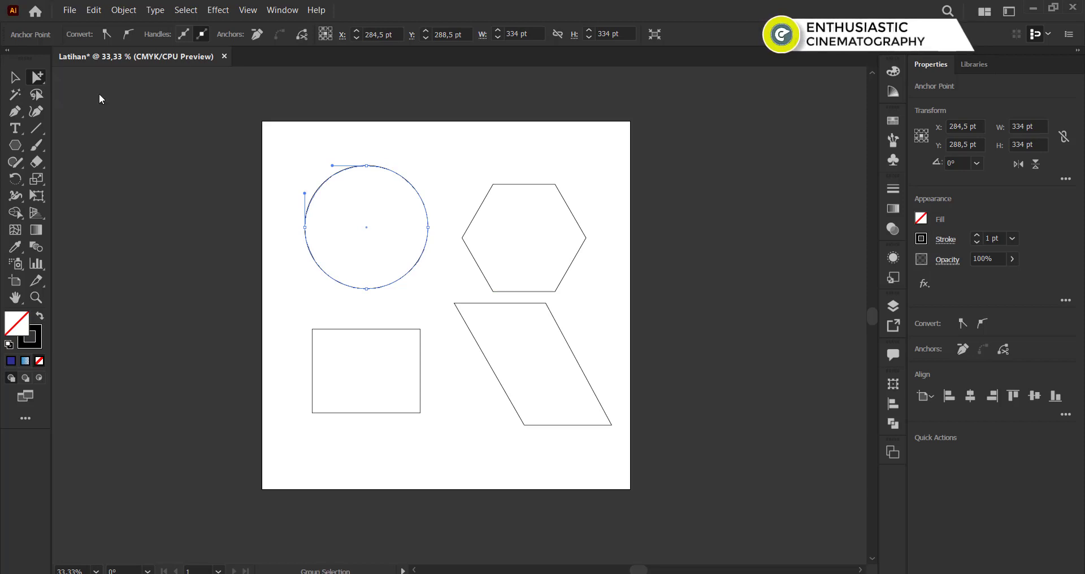
left_click(41, 83)
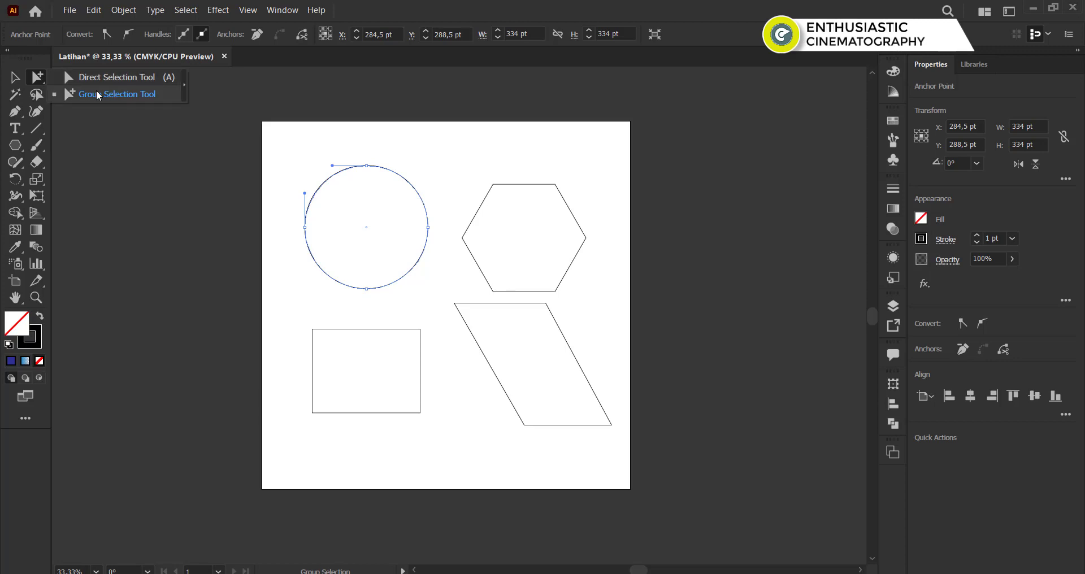
left_click(71, 95)
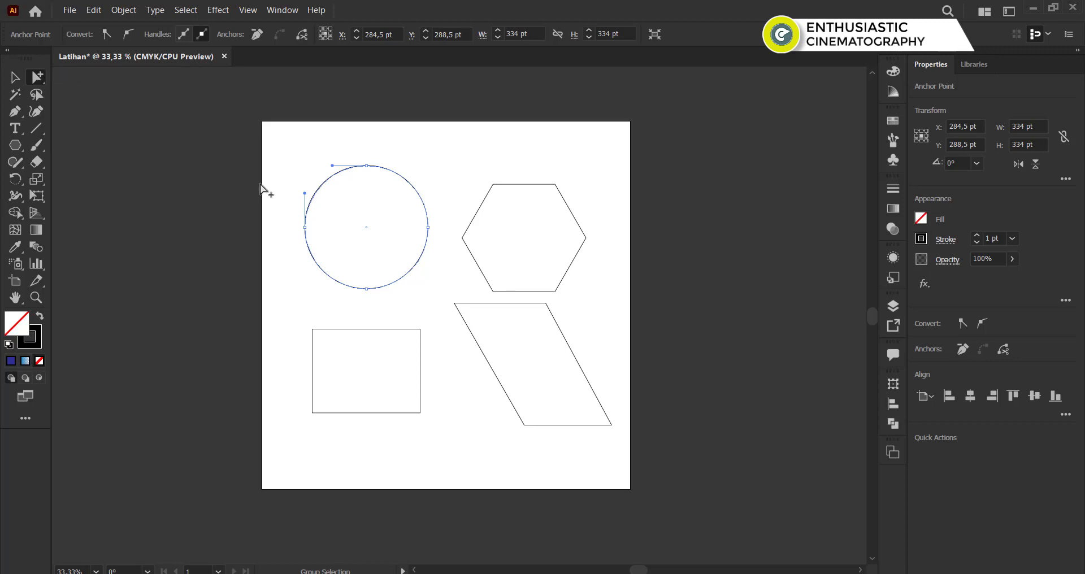
left_click(281, 168)
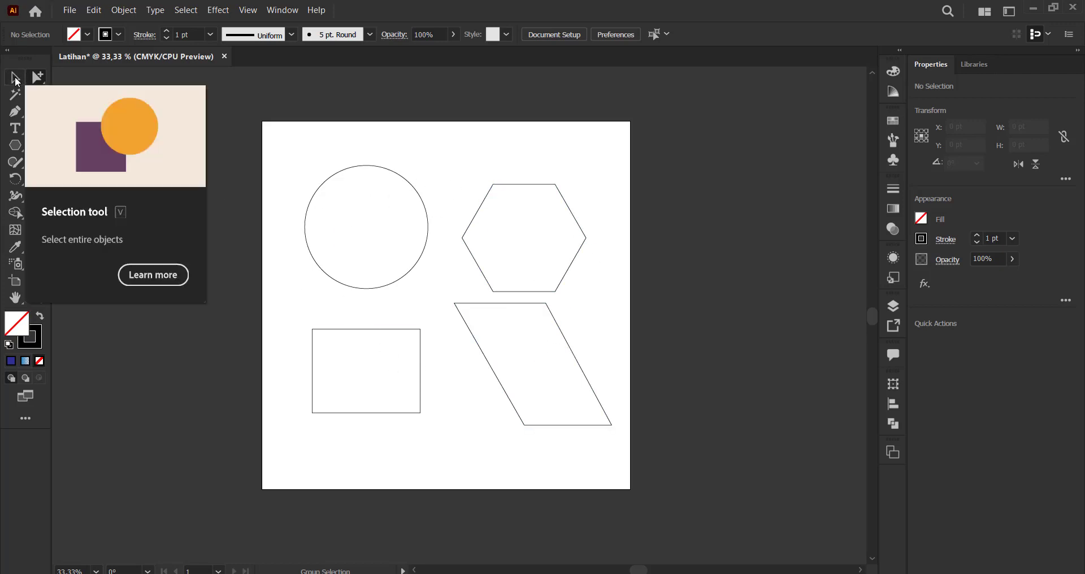
- Move the whole group slightly up with the Selection tool, to X 537.5 pt and Y 455.5 pt
left_click(20, 82)
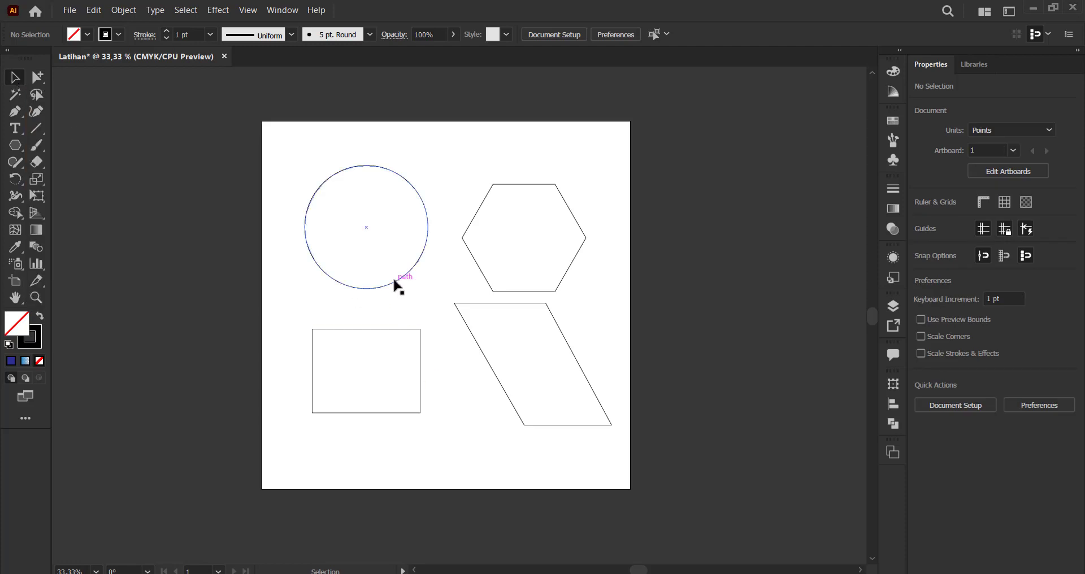
mouse_move(394, 281)
left_mouse_down()
mouse_move(360, 280)
mouse_move(400, 291)
mouse_move(314, 295)
mouse_move(394, 274)
left_mouse_up()
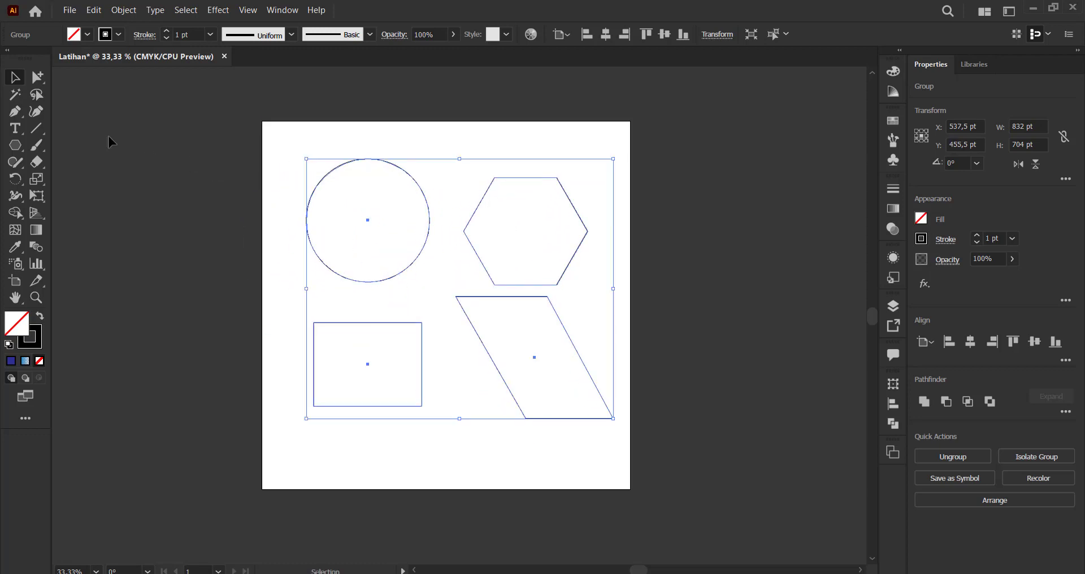
- Move only the rectangle within the group to about X 317 pt, Y 743.4 pt using the Group Selection tool, and deselect it
left_click(40, 82)
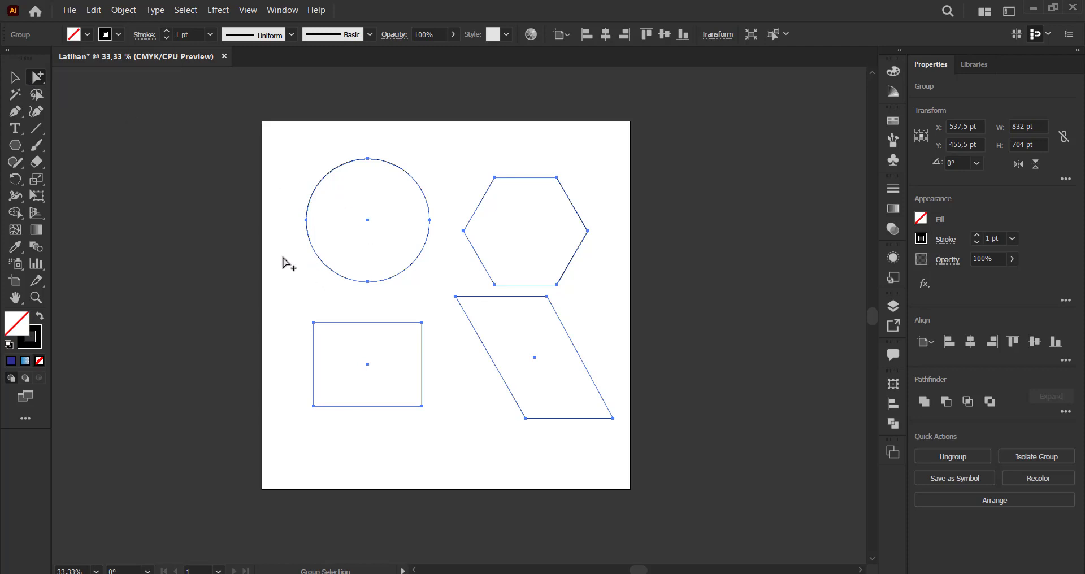
left_click(242, 250)
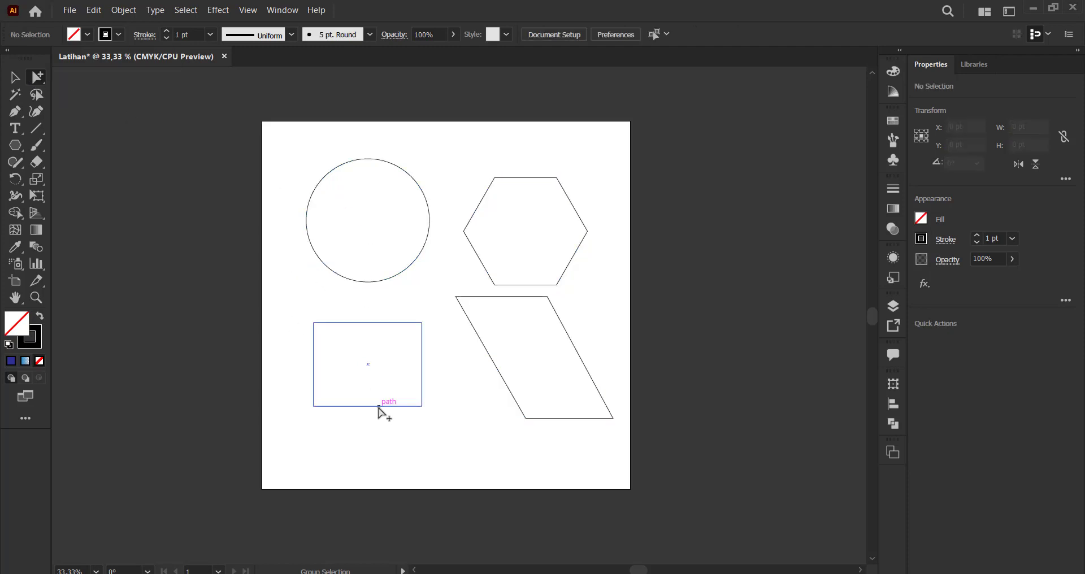
left_click_drag(378, 405, 329, 463)
left_click_drag(354, 381, 395, 323)
left_click_drag(390, 405, 407, 436)
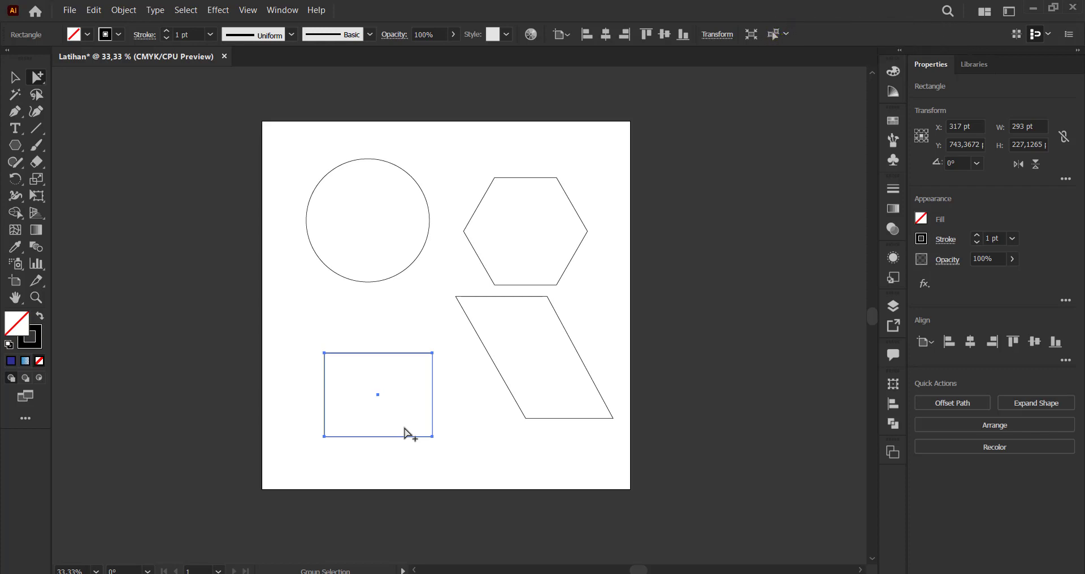
left_click(18, 81)
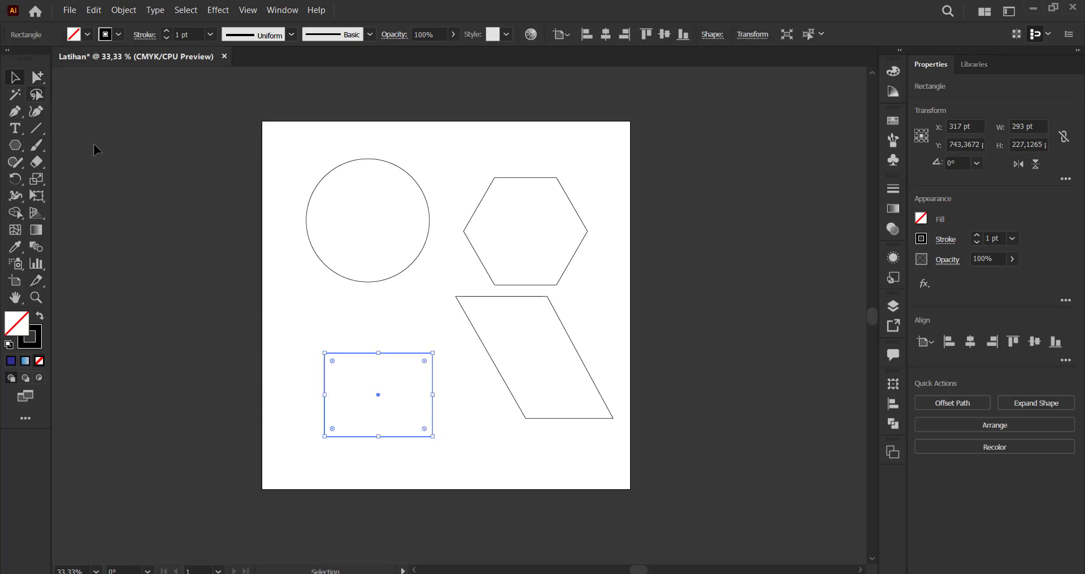
left_click(741, 483)
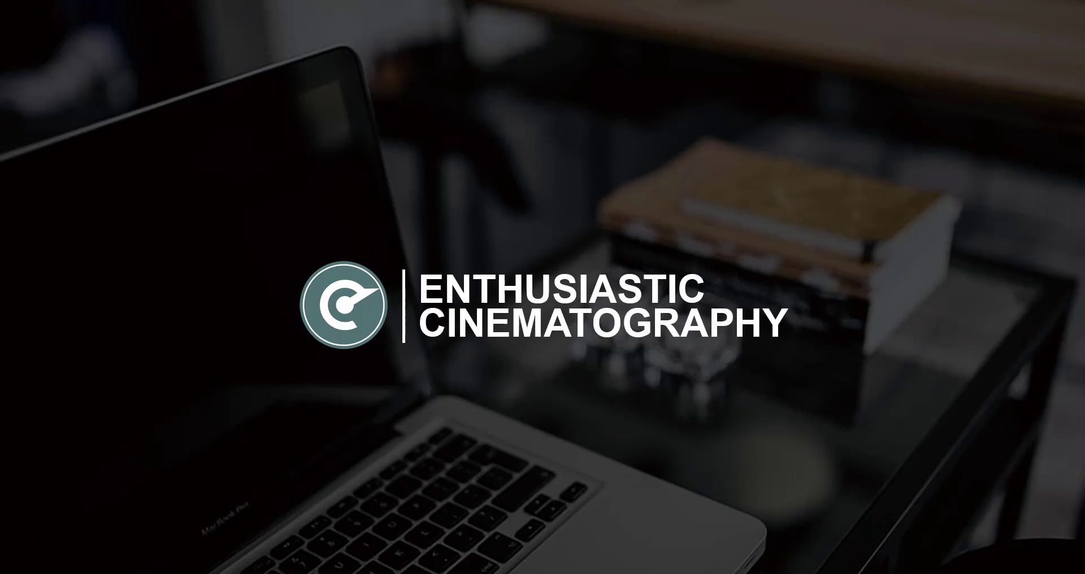